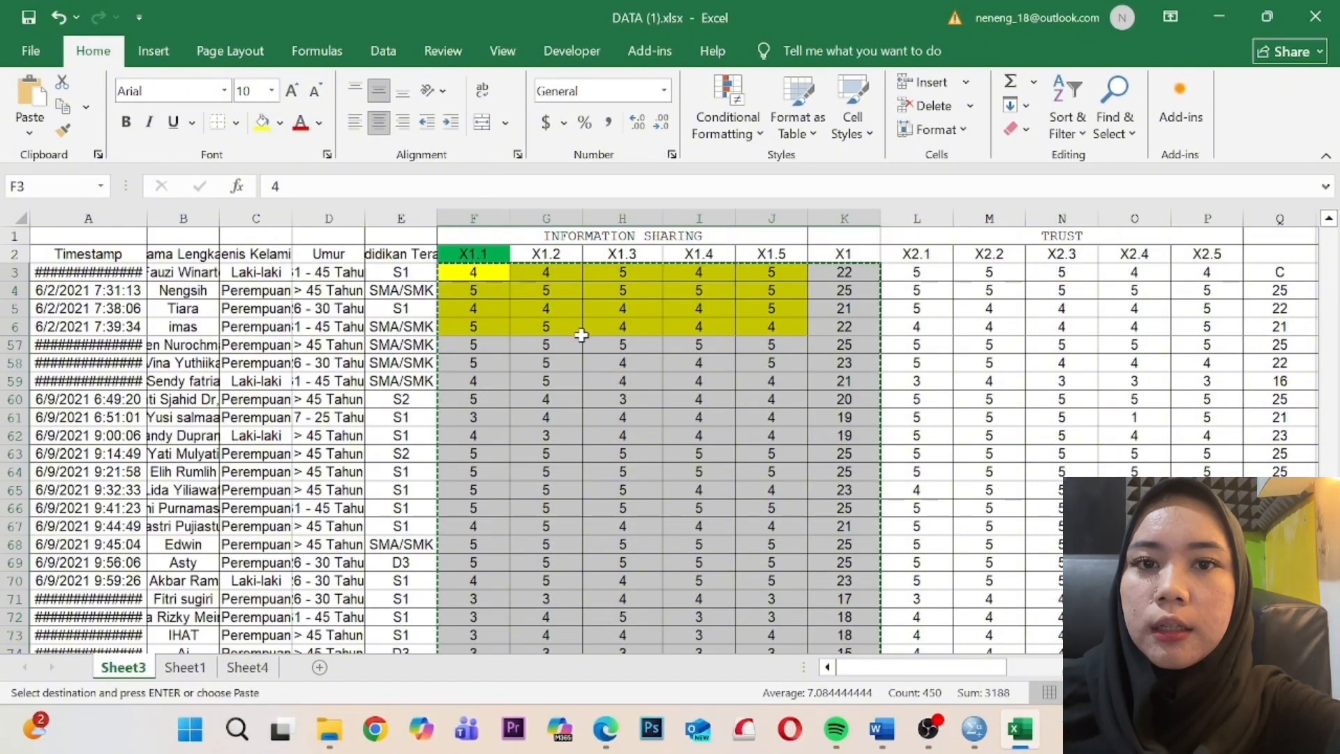
- Switch to the empty SPSS data editor and paste the copied Information Sharing responses with their X1 totals, starting at the first cell
scroll(581, 334, "down", 2)
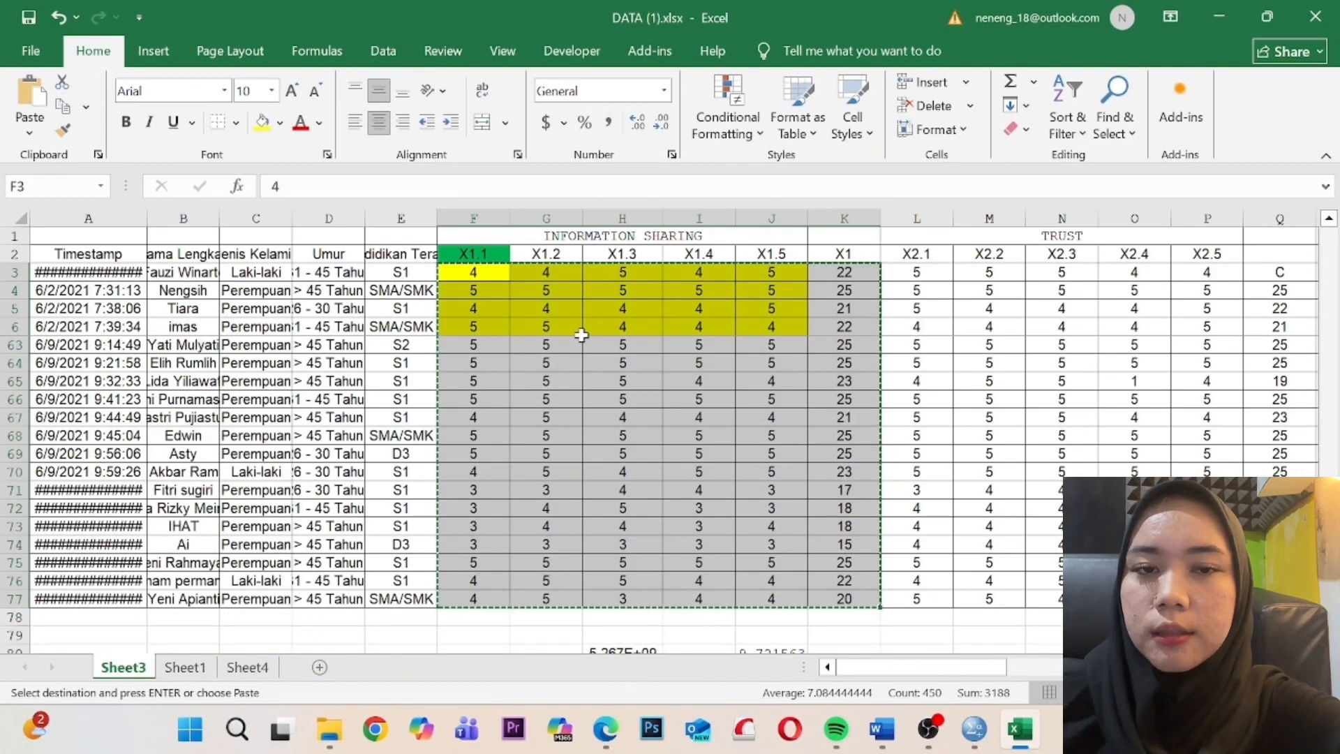
scroll(582, 335, "down", 2)
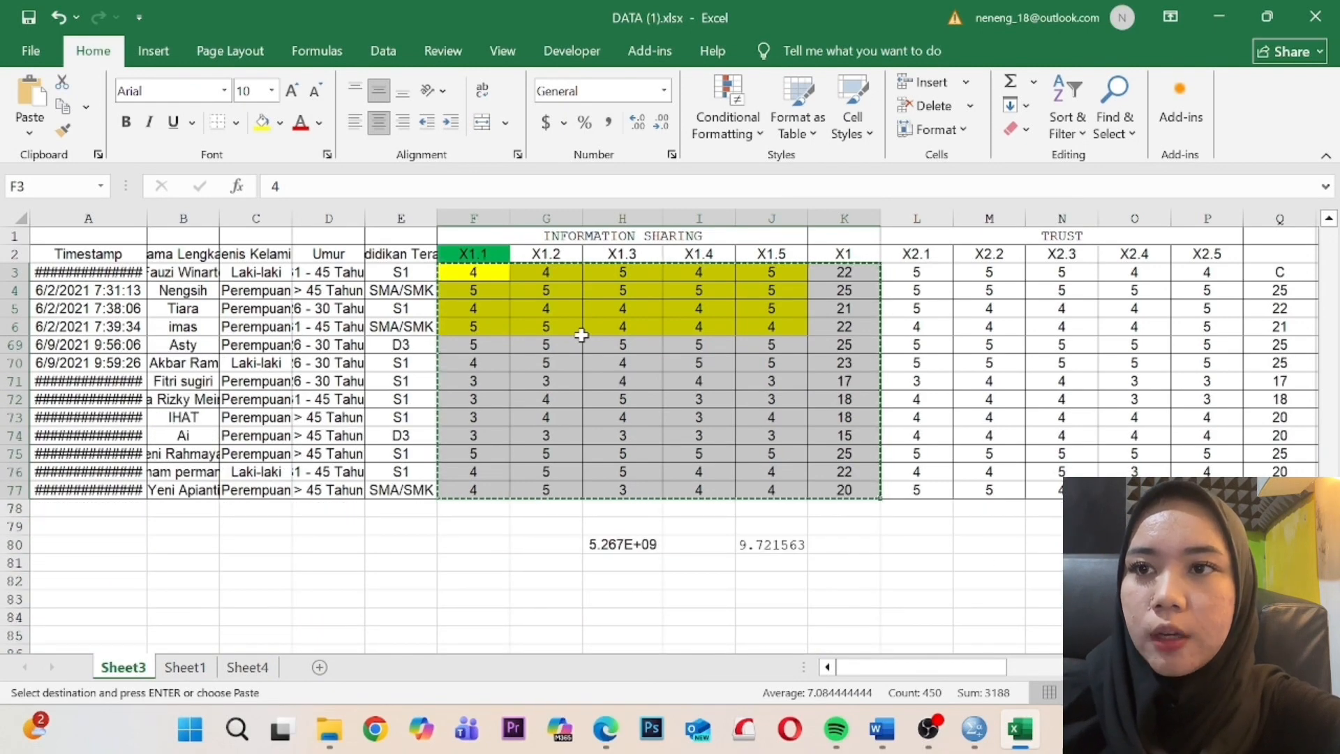
scroll(582, 335, "up", 1)
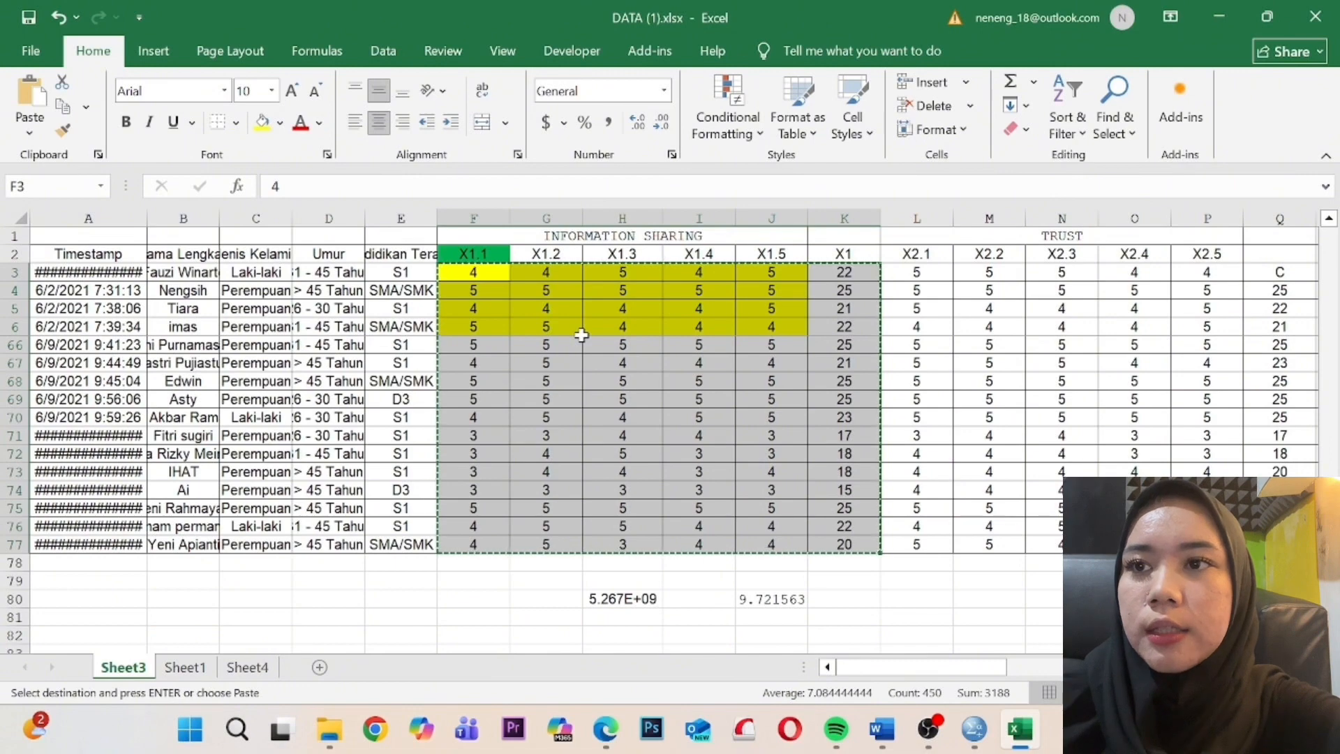
scroll(581, 335, "up", 3)
scroll(581, 335, "up", 17)
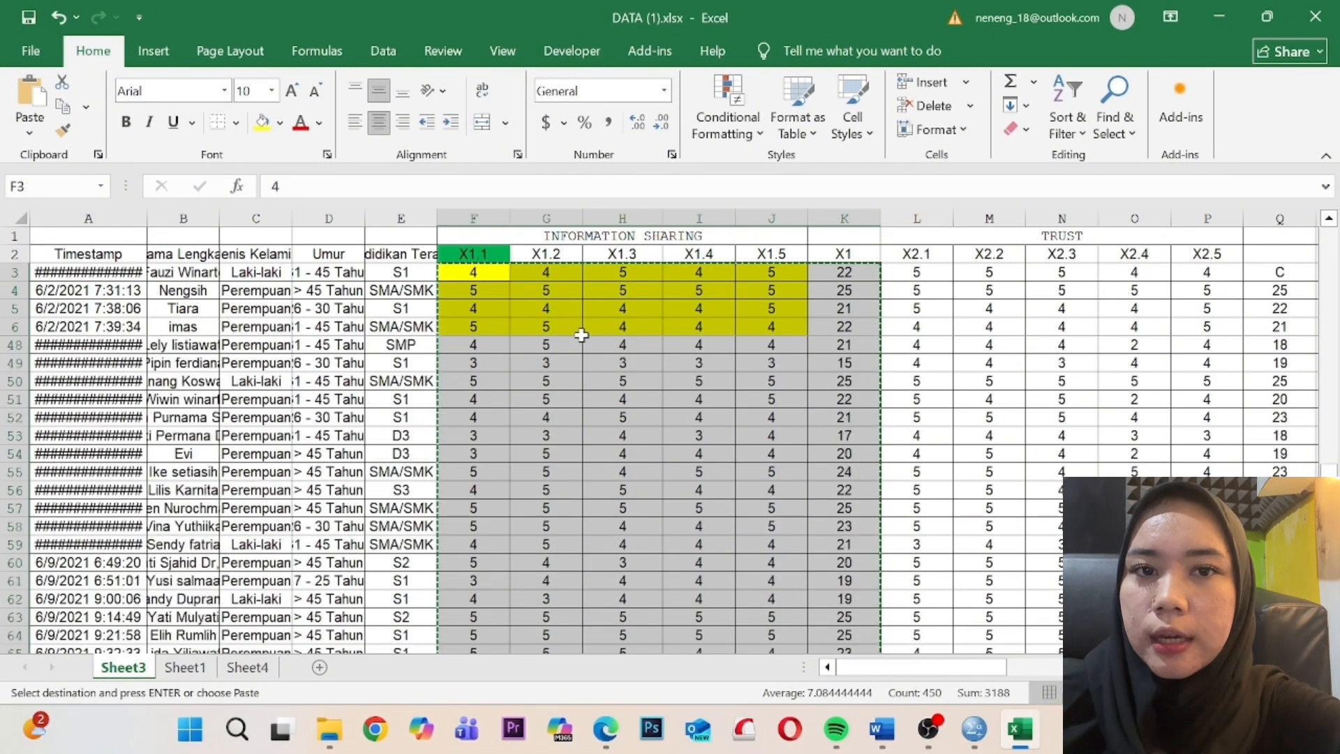
mouse_move(976, 733)
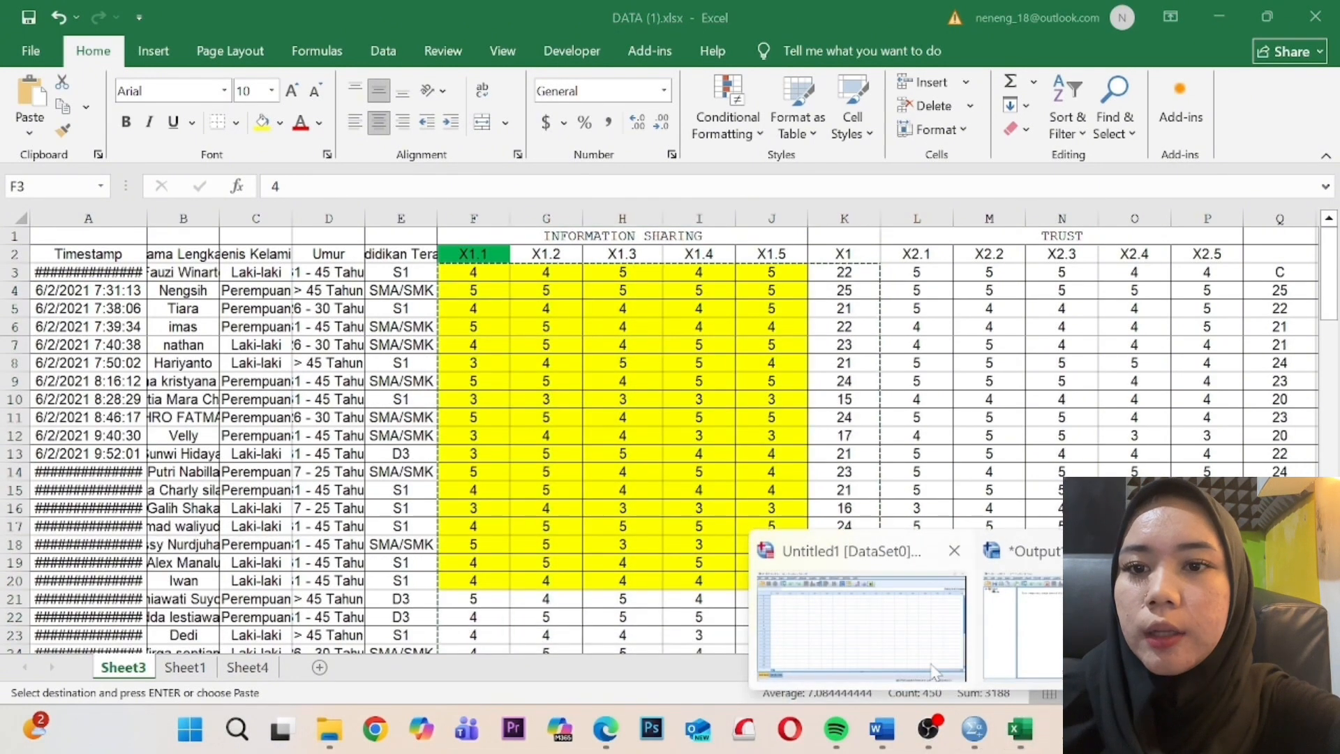
left_click(862, 614)
left_click(160, 177)
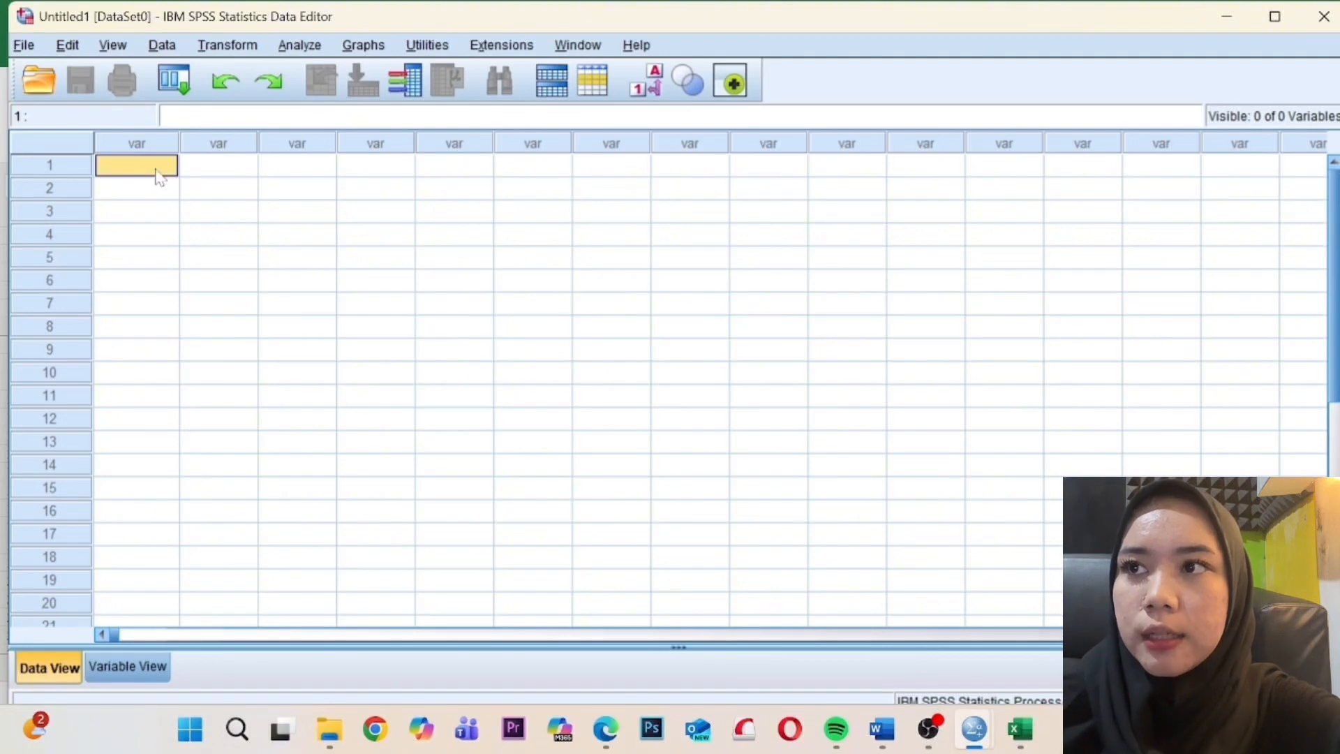
key("ctrl+v")
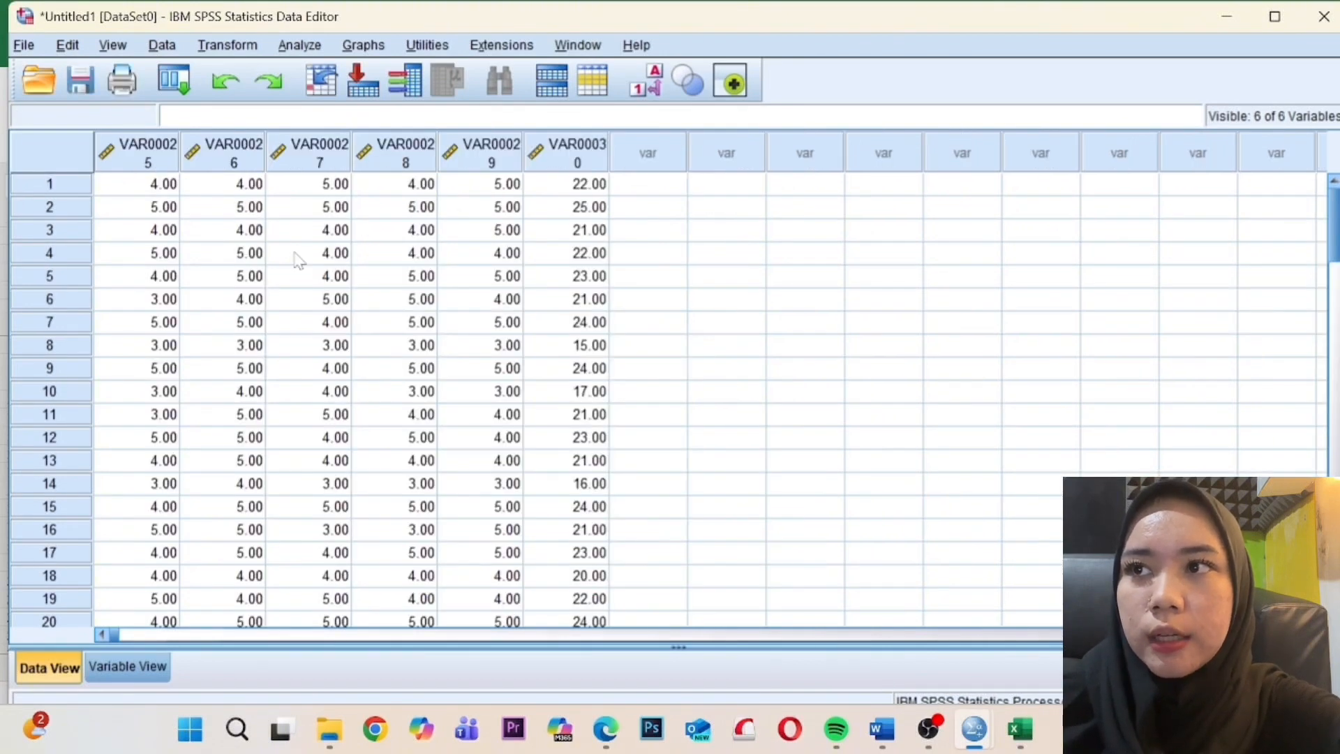
scroll(457, 345, "down", 20)
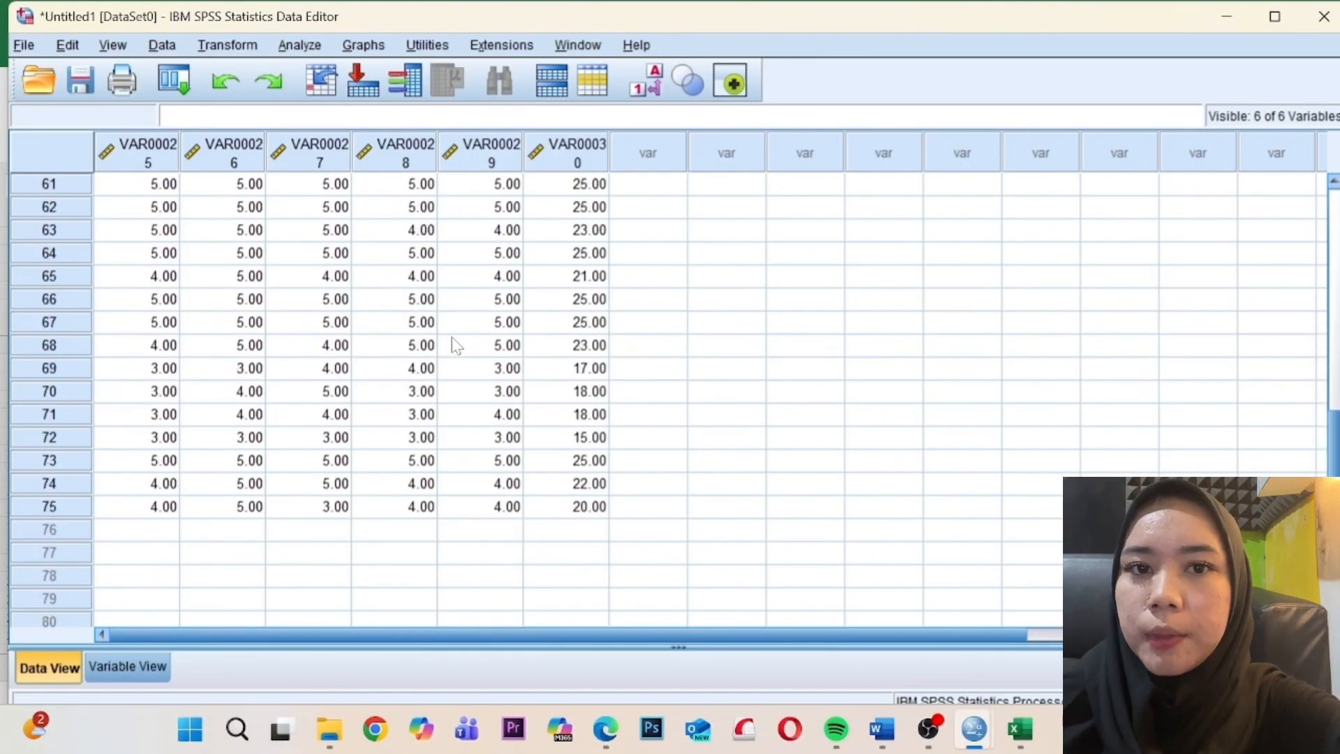
scroll(455, 345, "up", 20)
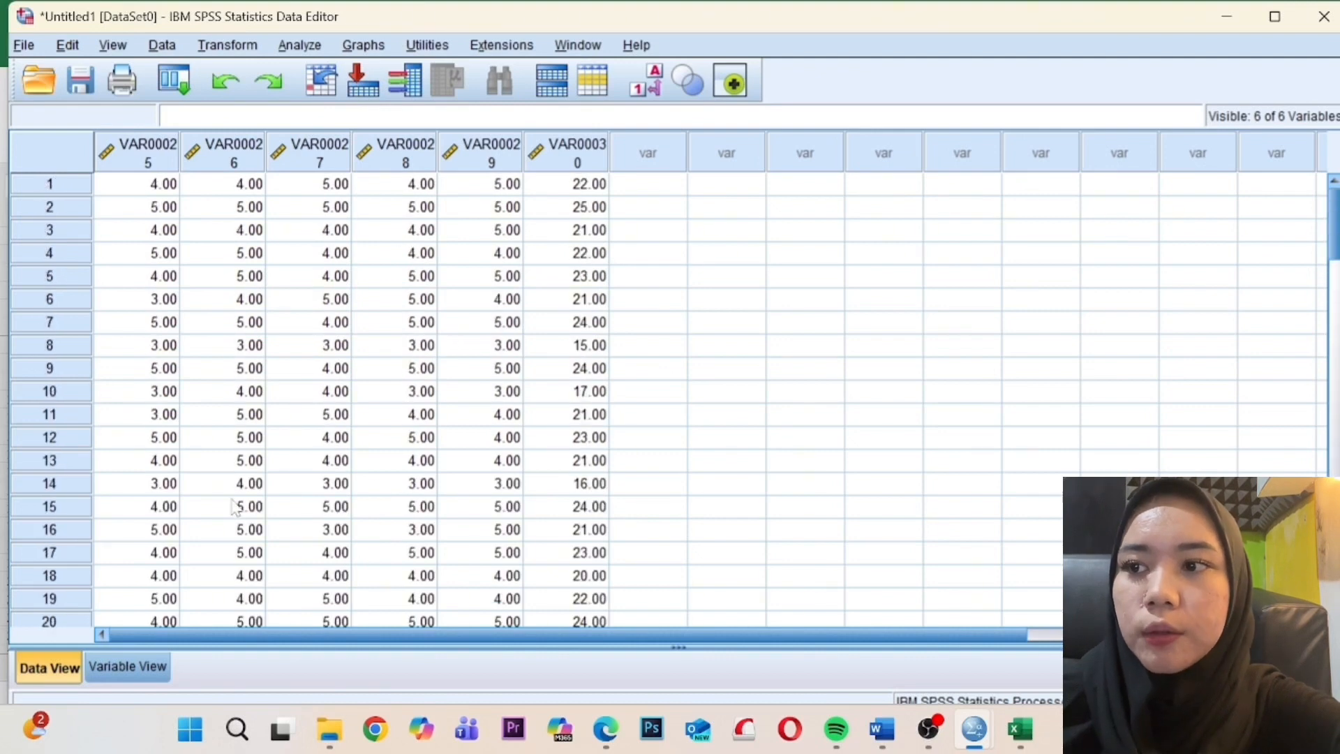
- Rename the first variable as Pertanyaan_1
left_click(128, 667)
left_click(170, 140)
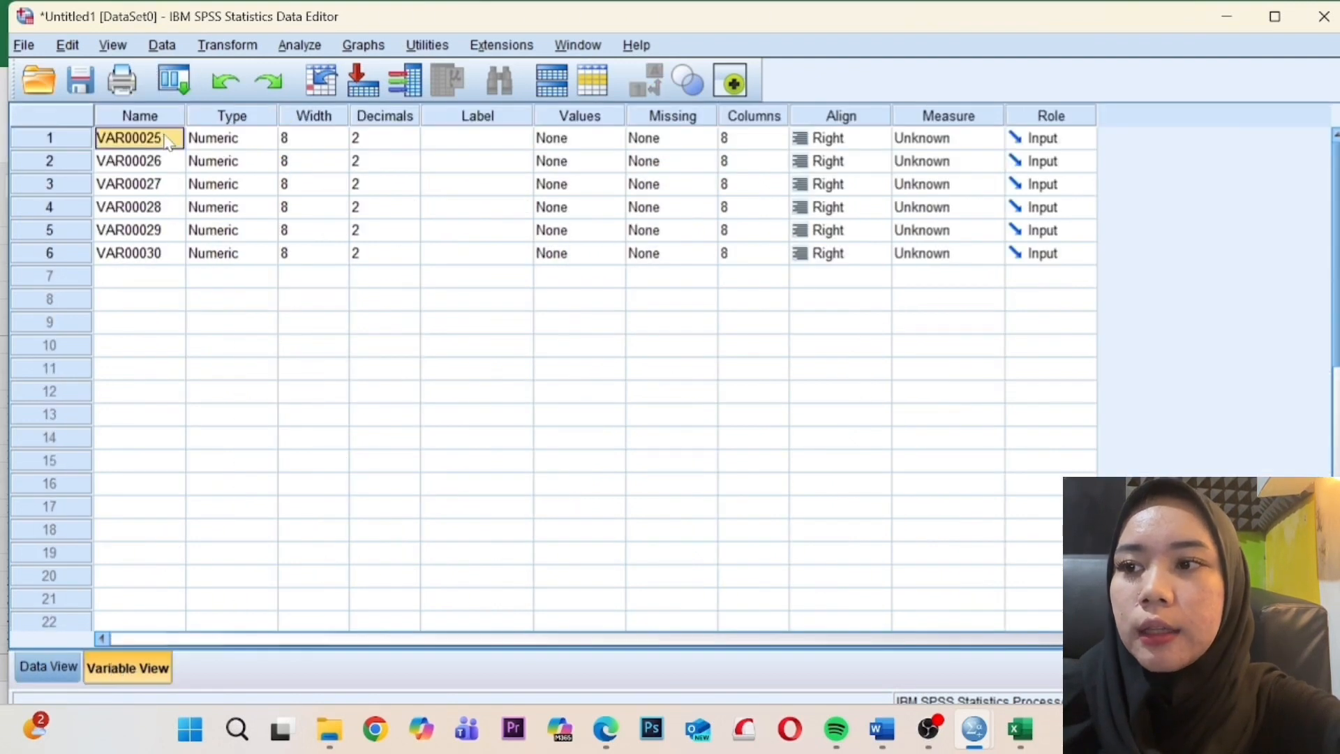
key("BackSpace")
key("Caps_Lock")
type("Per")
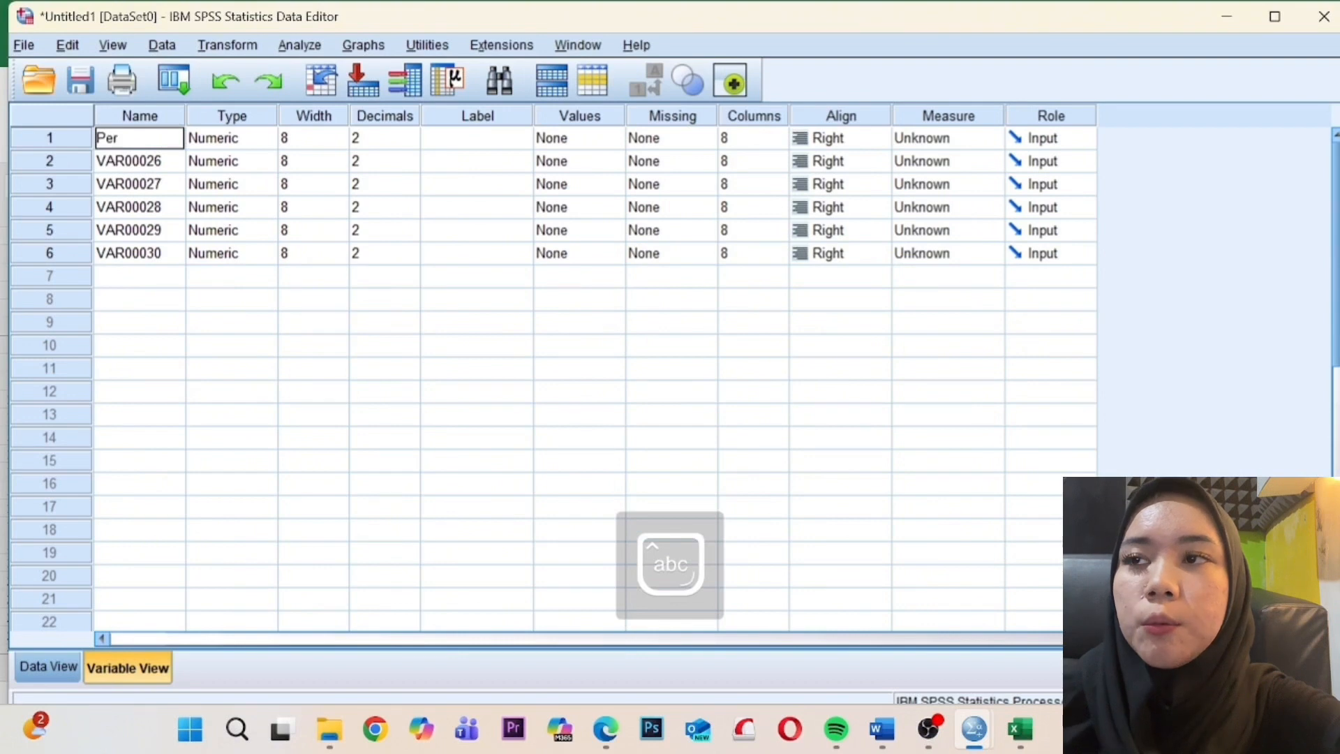
type("tanyaan_1")
key("Return")
- Rename the second through fifth variables as Pertanyaan_2, Pertanyaan_3, Pertanyaan_4 and Pertanyaan_5
key("BackSpace")
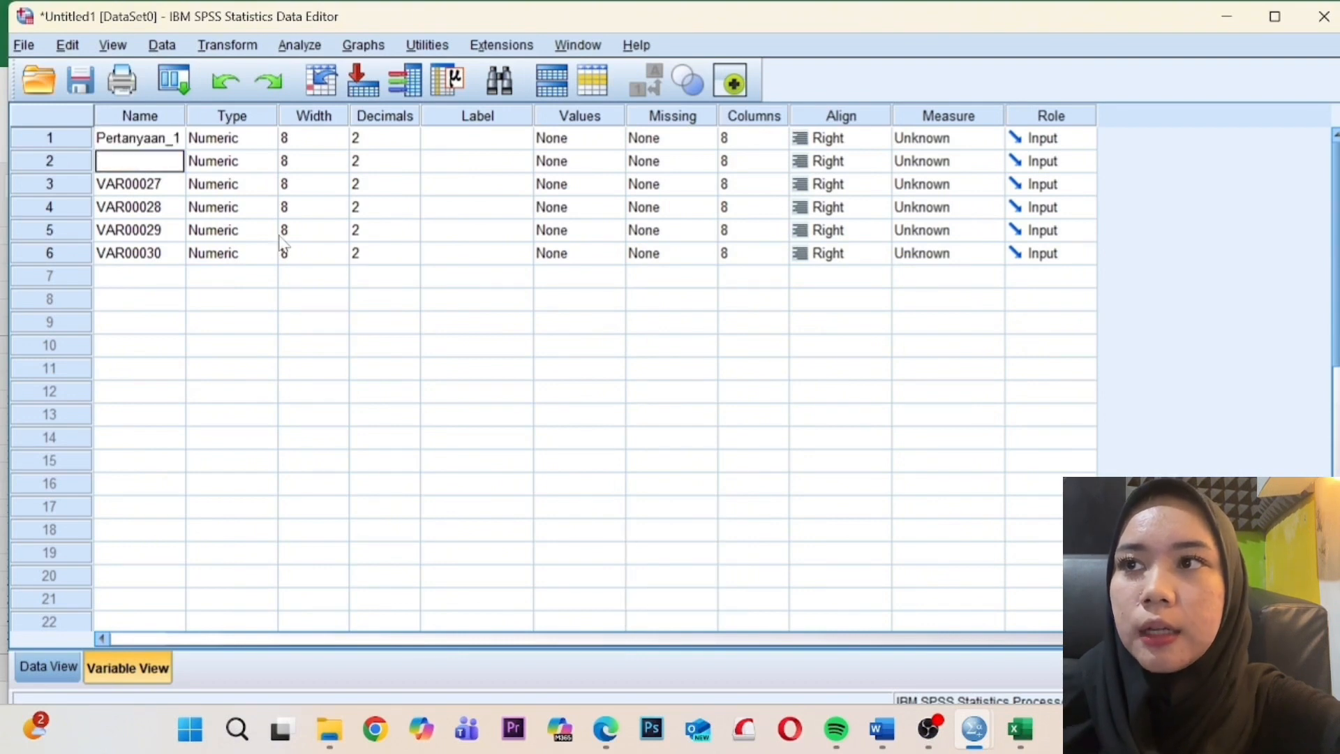
key("Caps_Lock")
type("Perta")
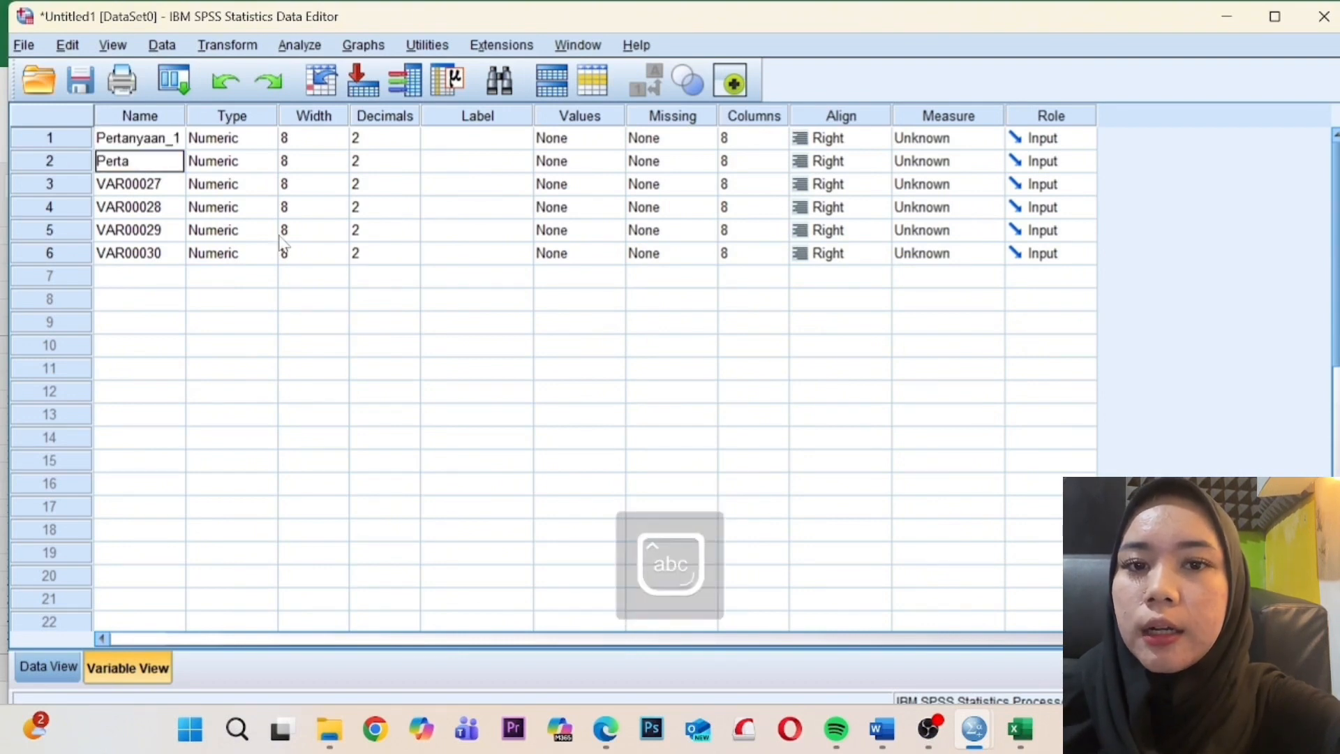
type("nyaan_")
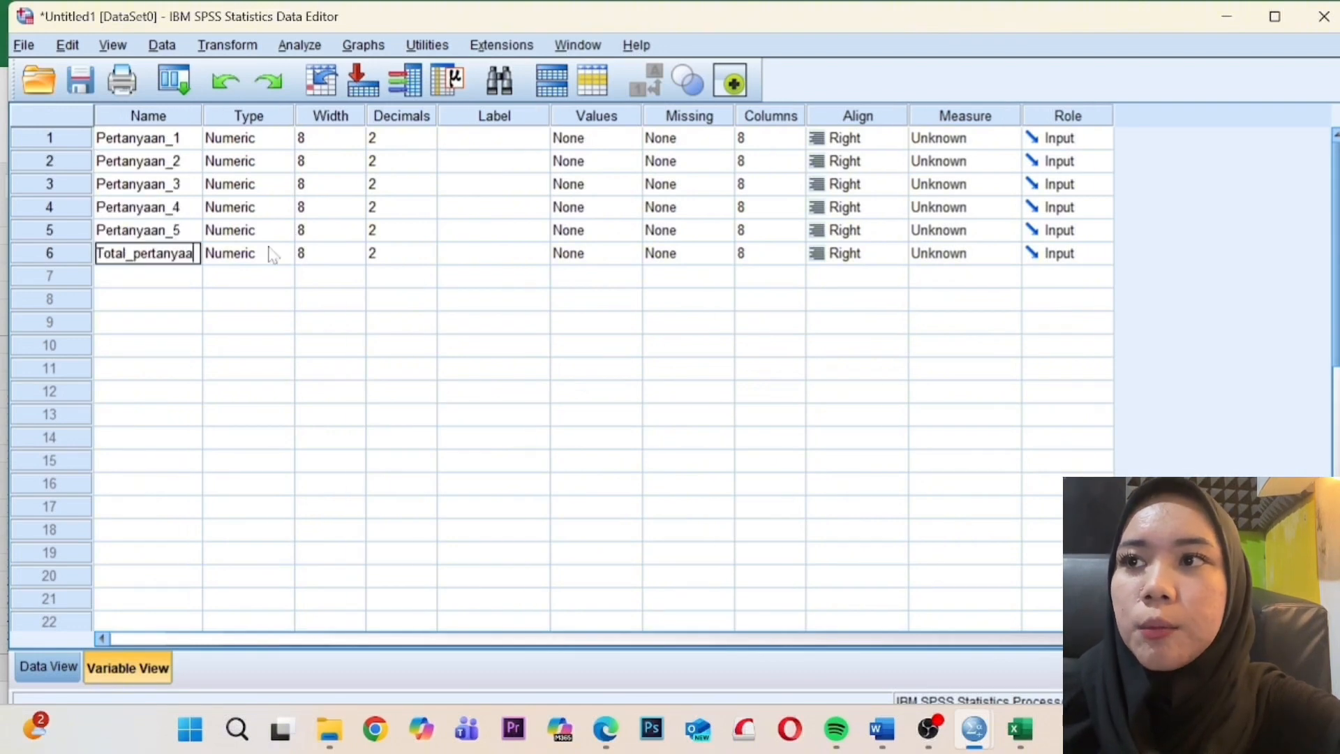
- Name the sixth variable Total
key("BackSpace")
key("BackSpace")
key("BackSpace")
key("BackSpace")
key("BackSpace")
key("BackSpace")
key("BackSpace")
key("BackSpace")
key("BackSpace")
key("BackSpace")
key("BackSpace")
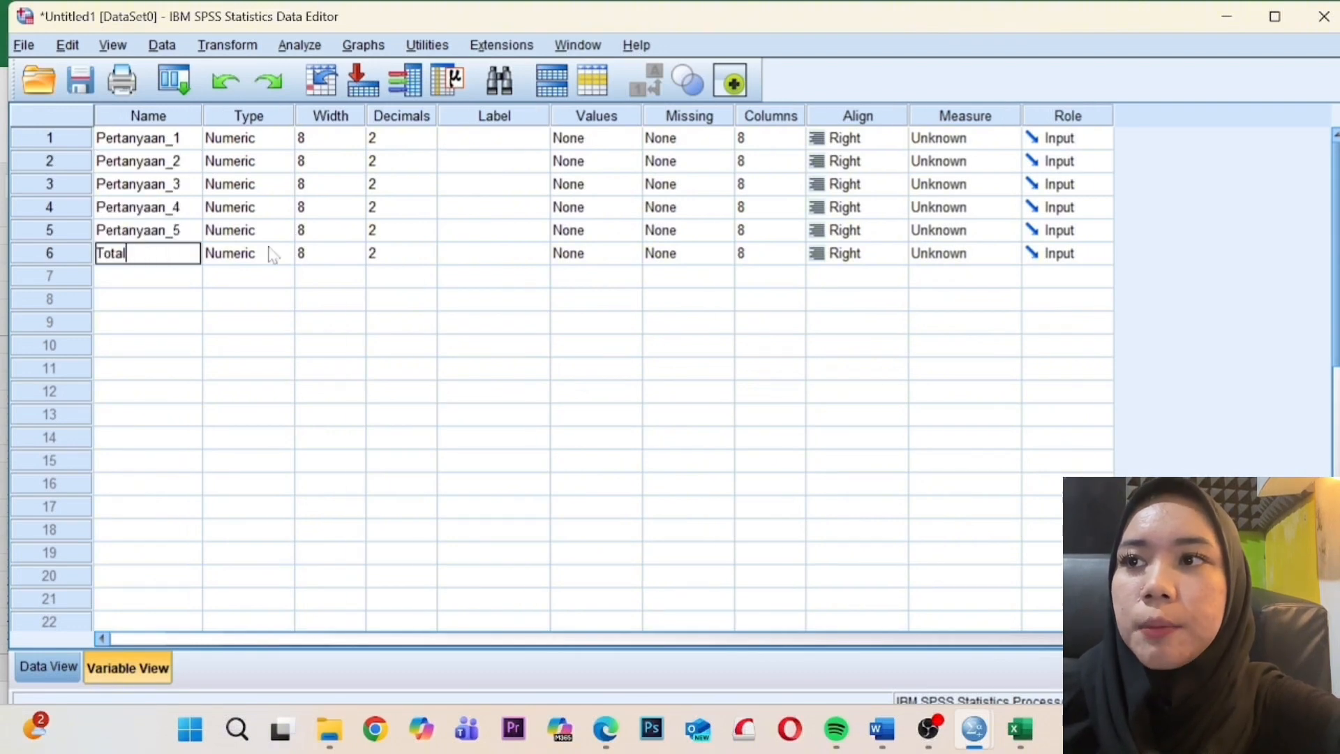
key("Return")
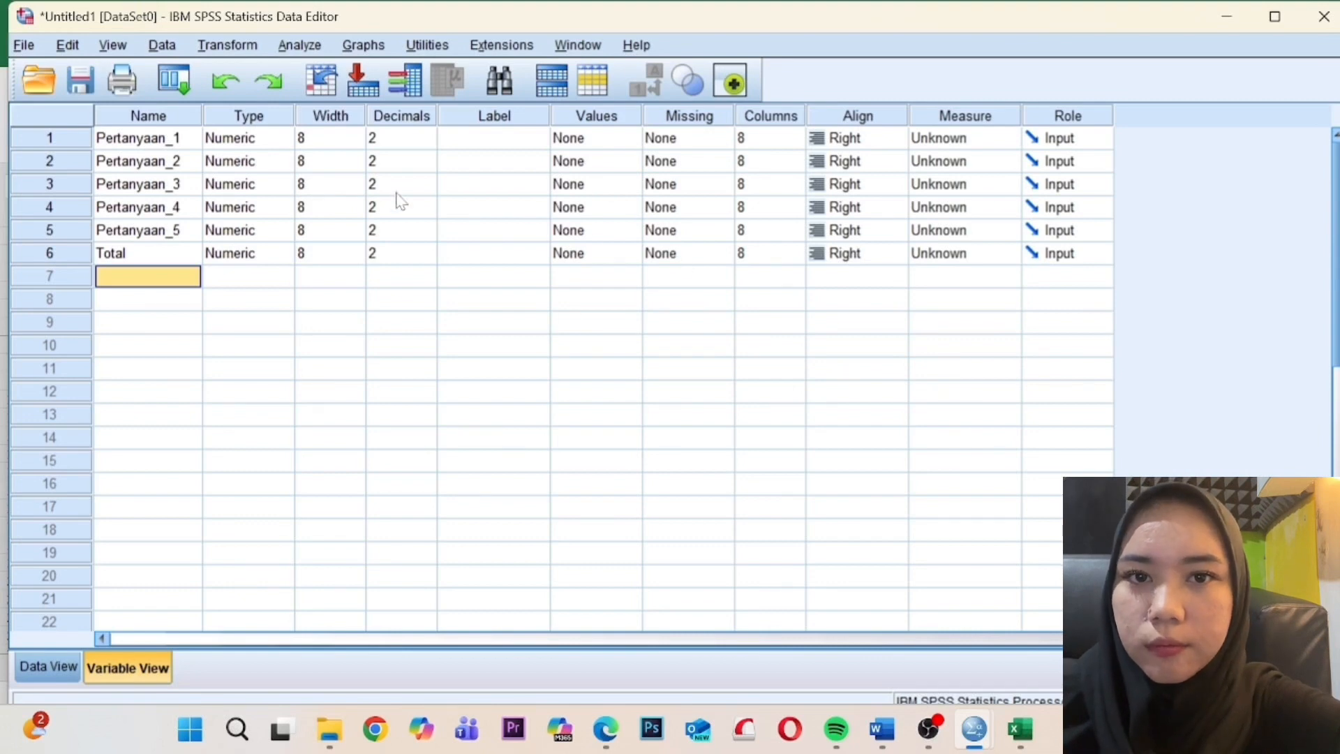
- Return to the data values and open the Bivariate Correlations analysis
left_click(52, 668)
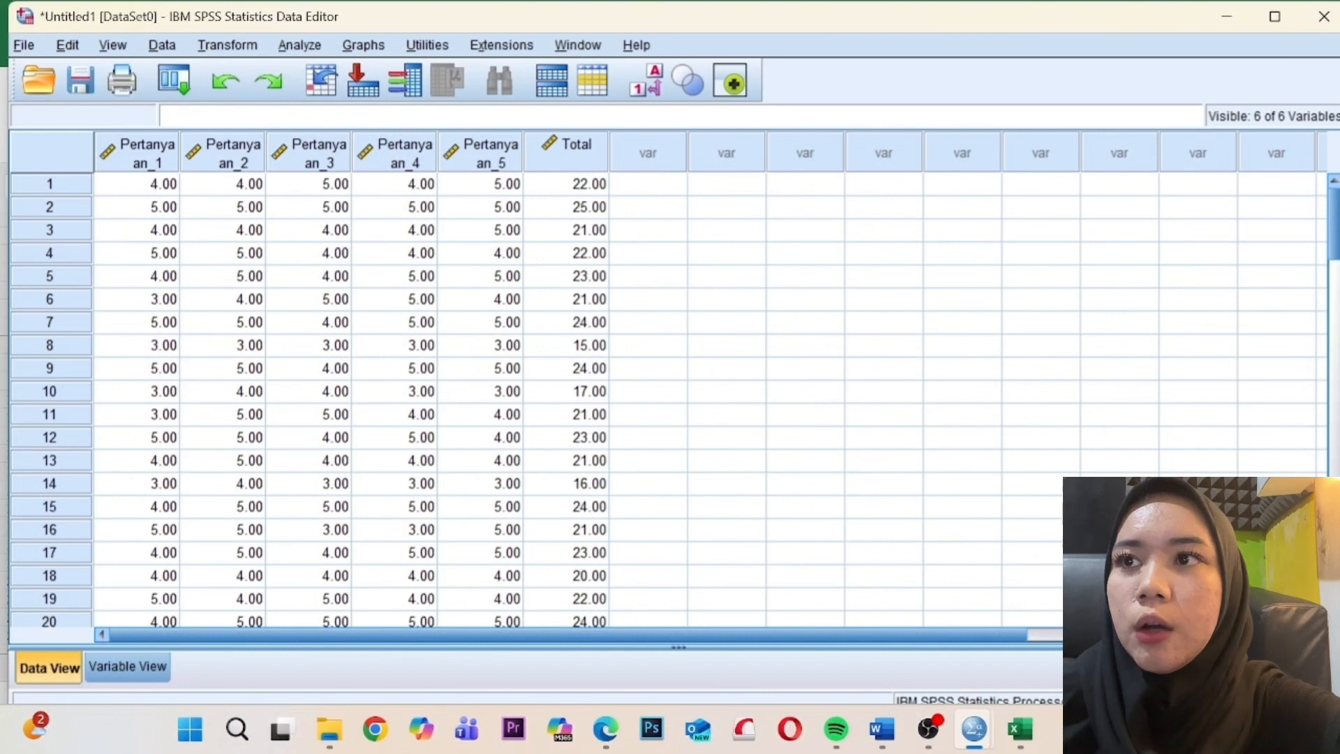
left_click(301, 46)
mouse_move(447, 263)
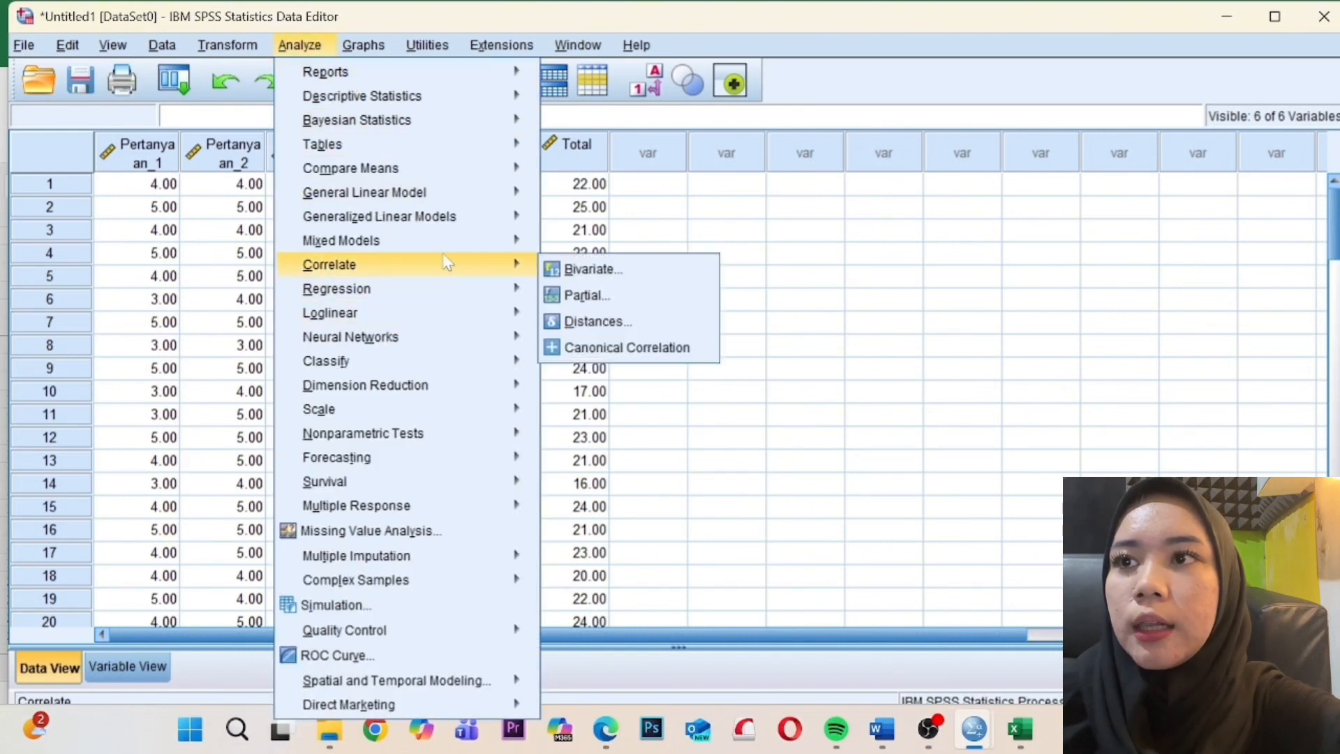
left_click(570, 267)
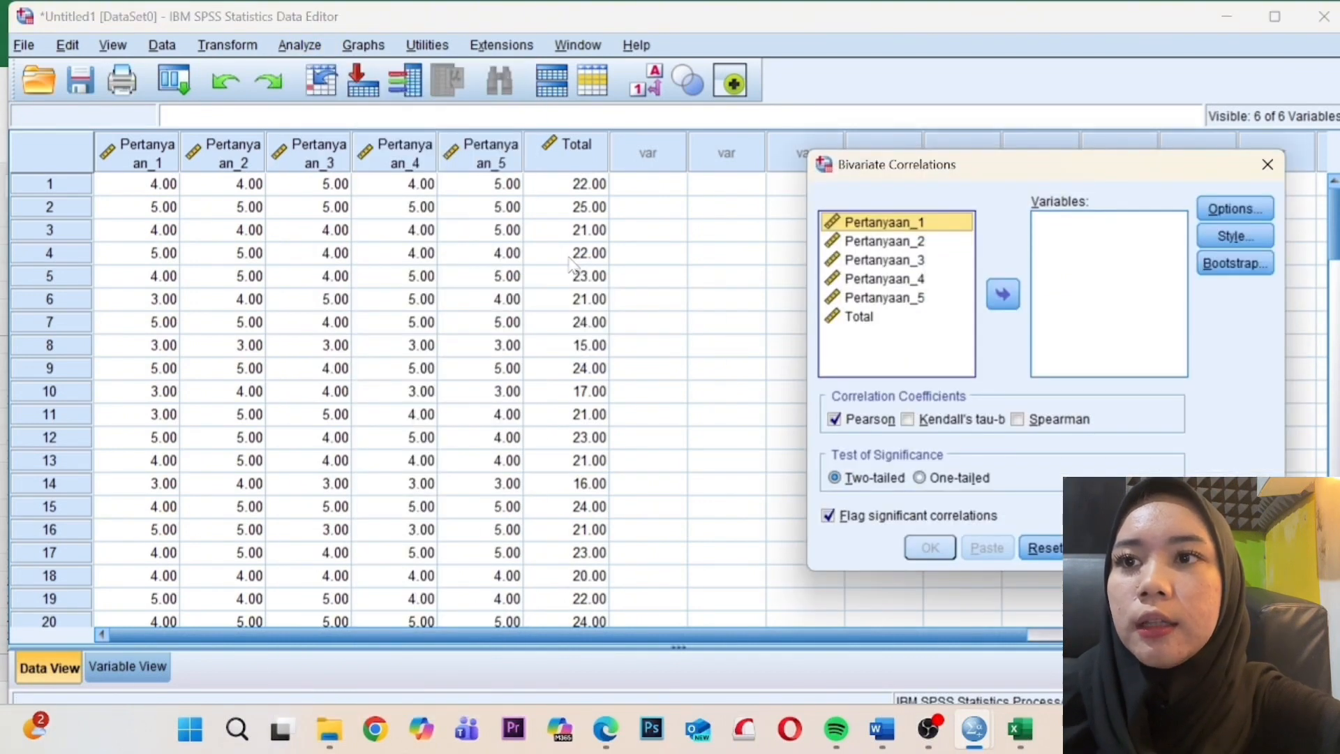
- Add Pertanyaan_1 through Pertanyaan_5 and Total as variables and run the two-tailed Pearson correlation
left_click(941, 227)
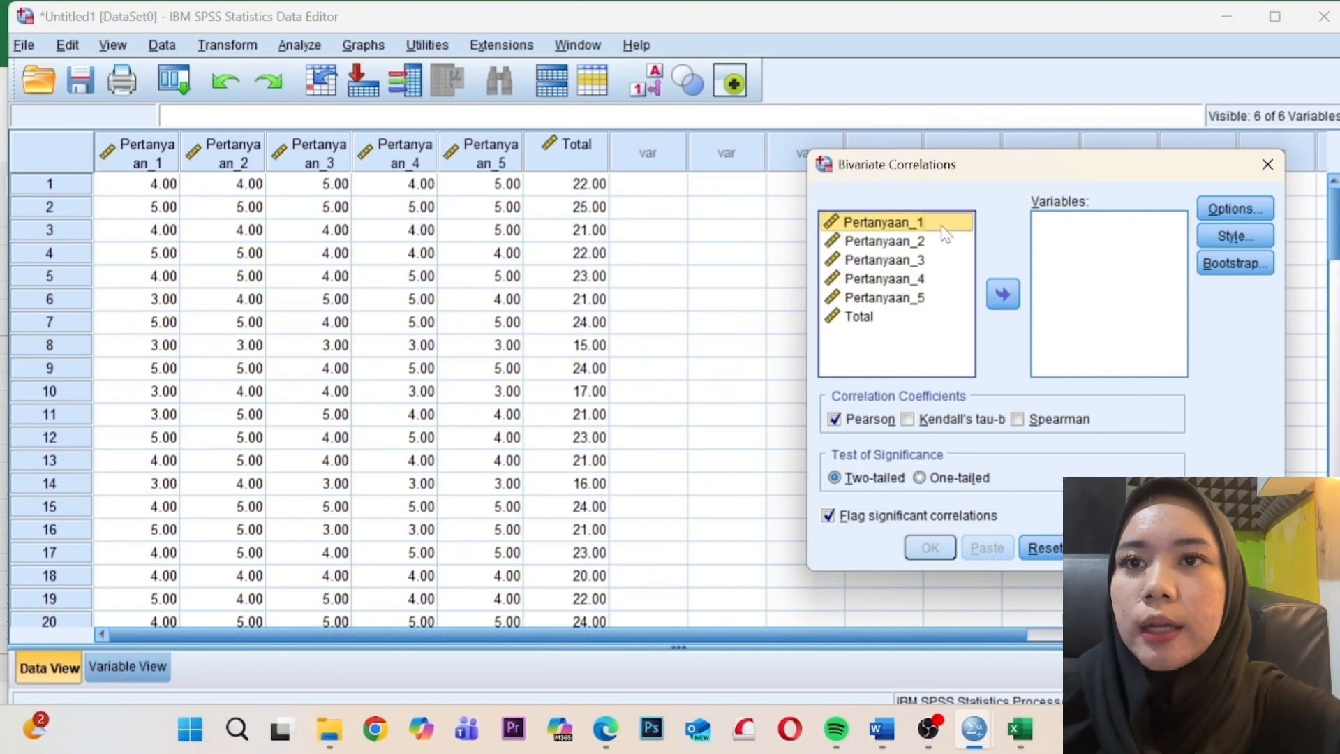
left_click(1012, 302)
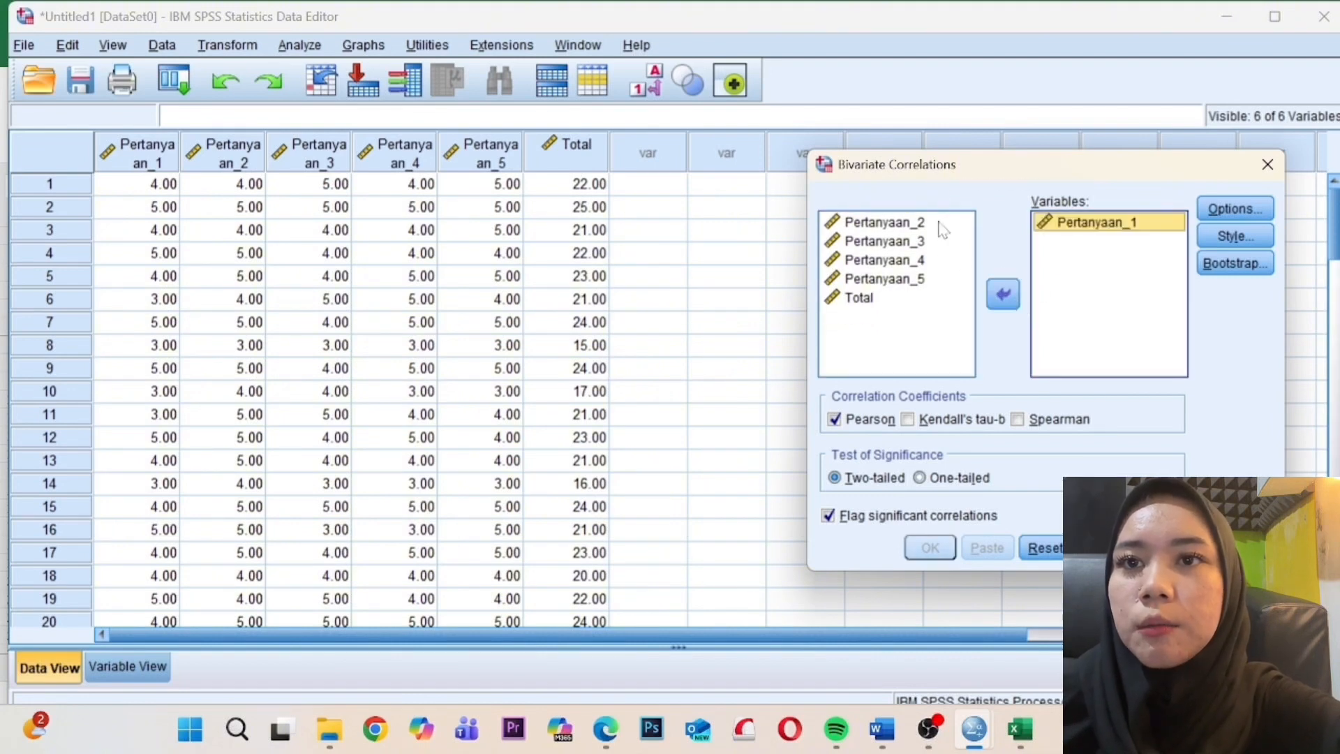
left_click(943, 227)
left_click(1005, 295)
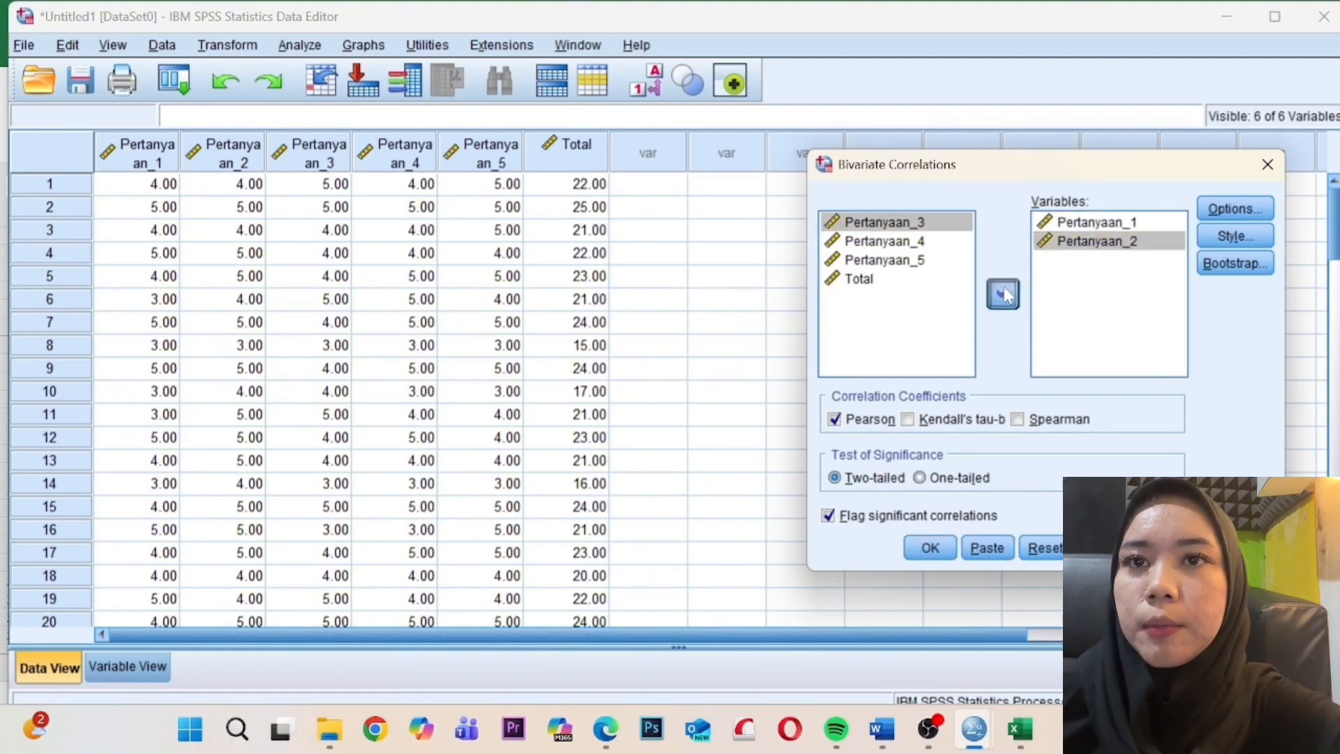
left_click(1007, 295)
left_click(930, 222)
left_click(1003, 294)
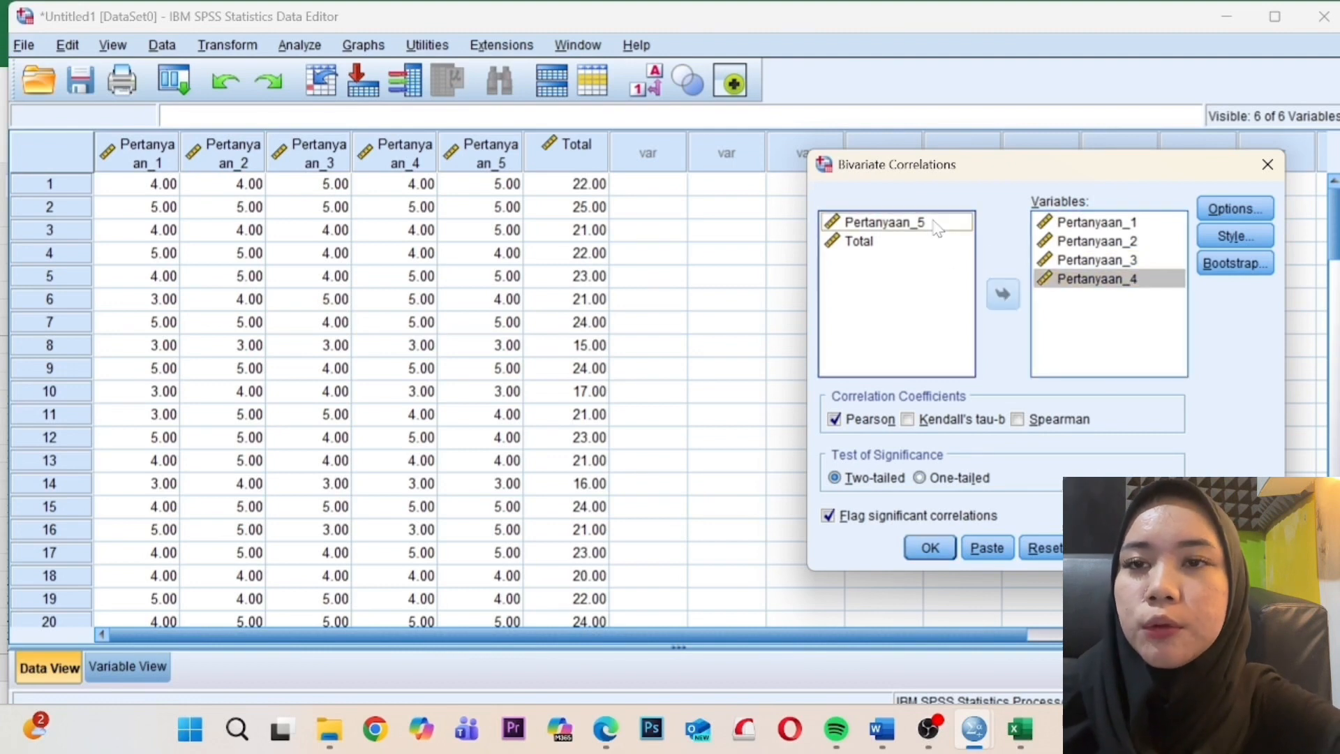
left_click(935, 223)
left_click(1003, 294)
left_click(922, 222)
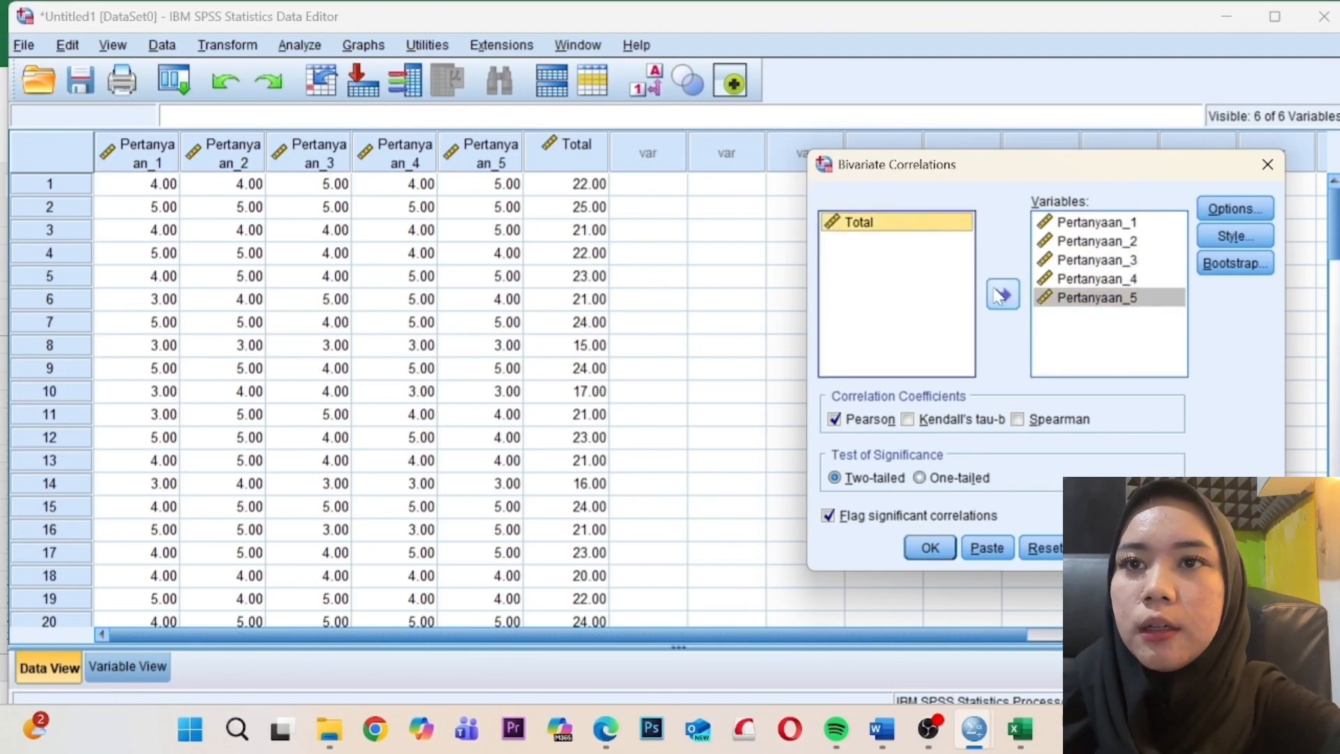
left_click(1002, 296)
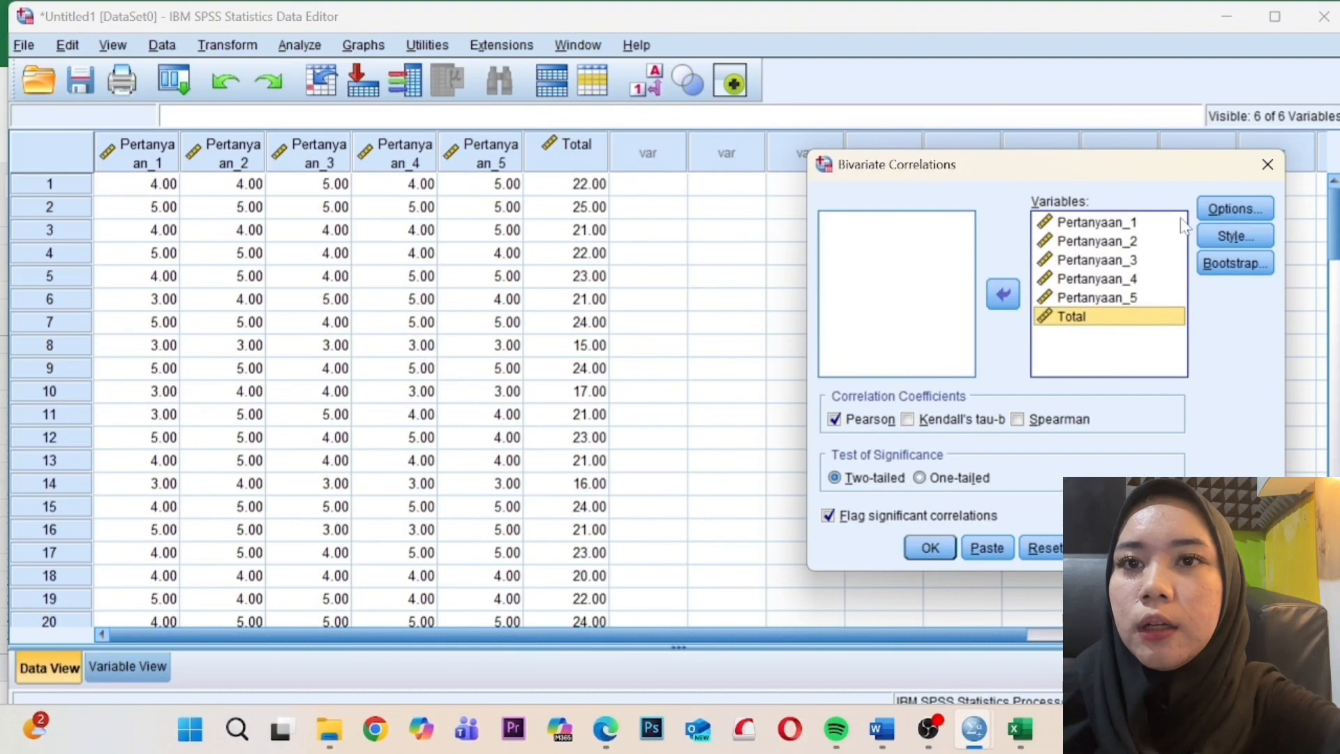
left_click(930, 547)
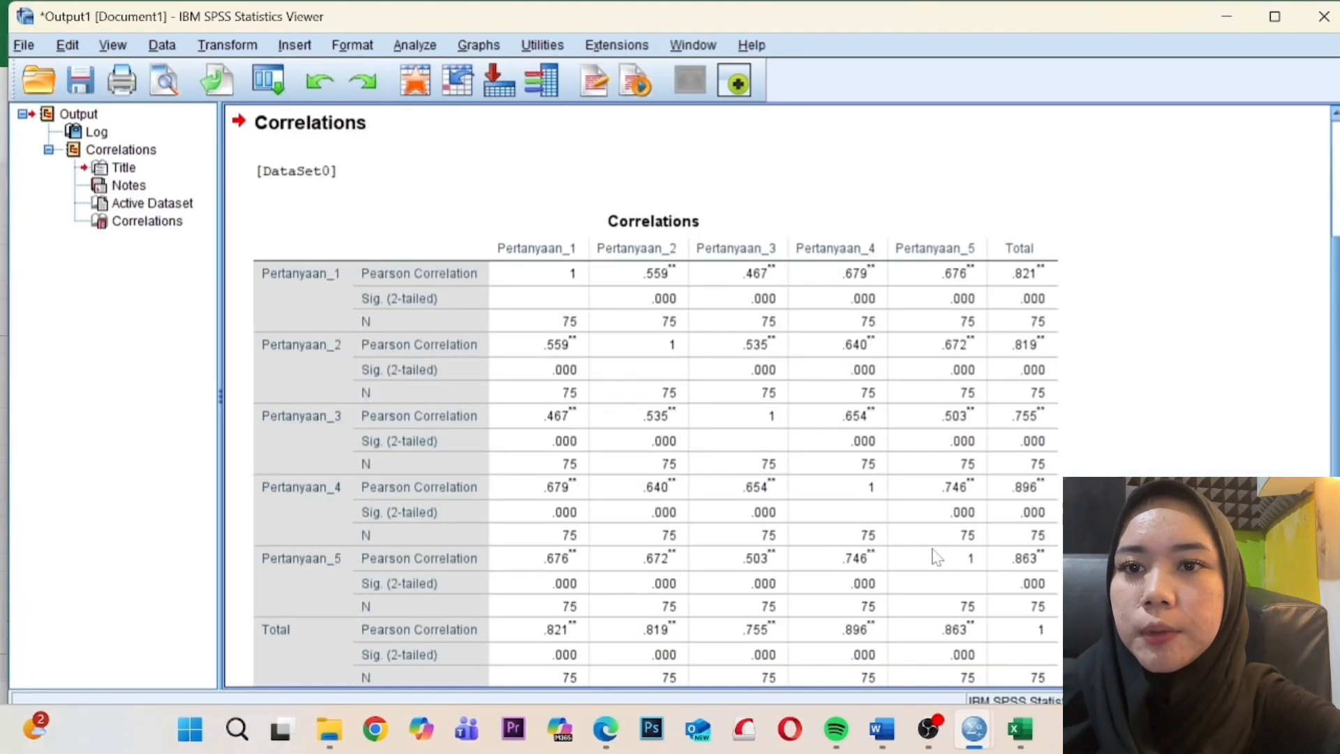
- Examine how each question correlates with Total in the Correlations table, and minimize the output to return to the dataset
scroll(673, 508, "down", 2)
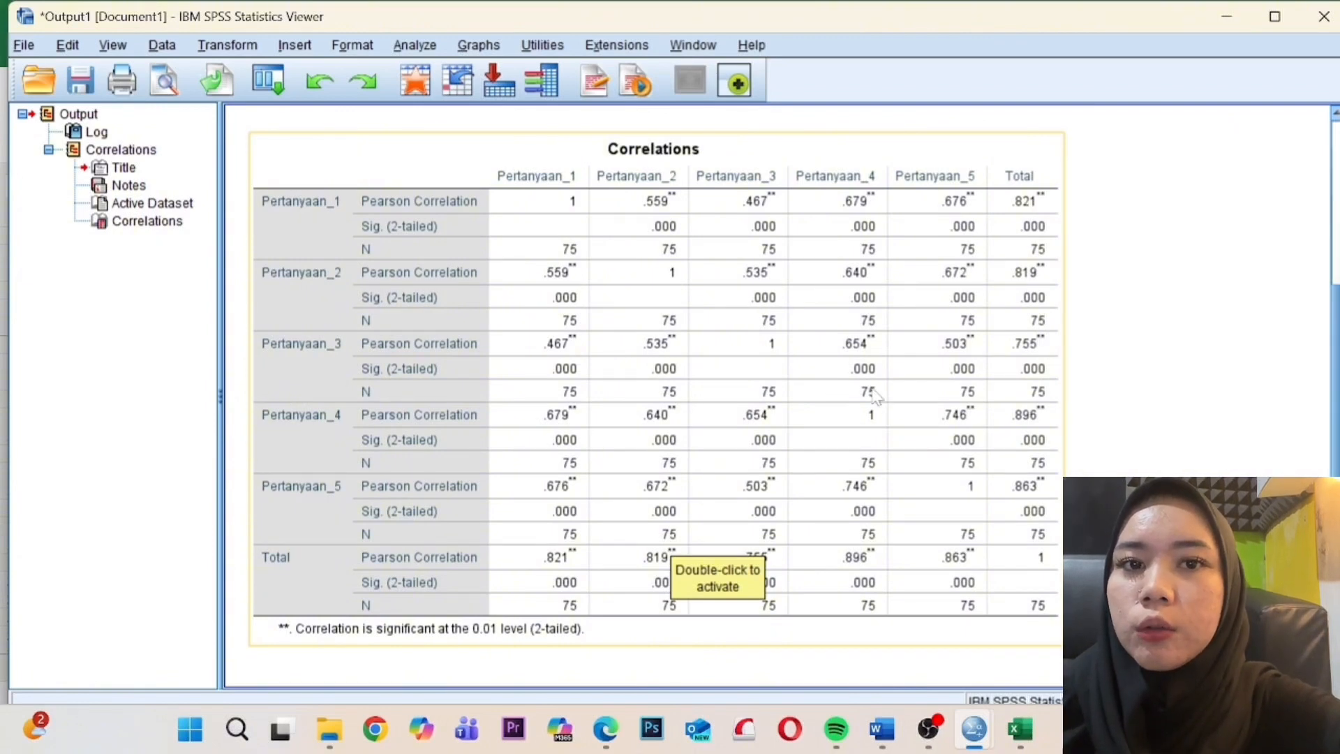
scroll(871, 417, "up", 3)
scroll(870, 417, "down", 3)
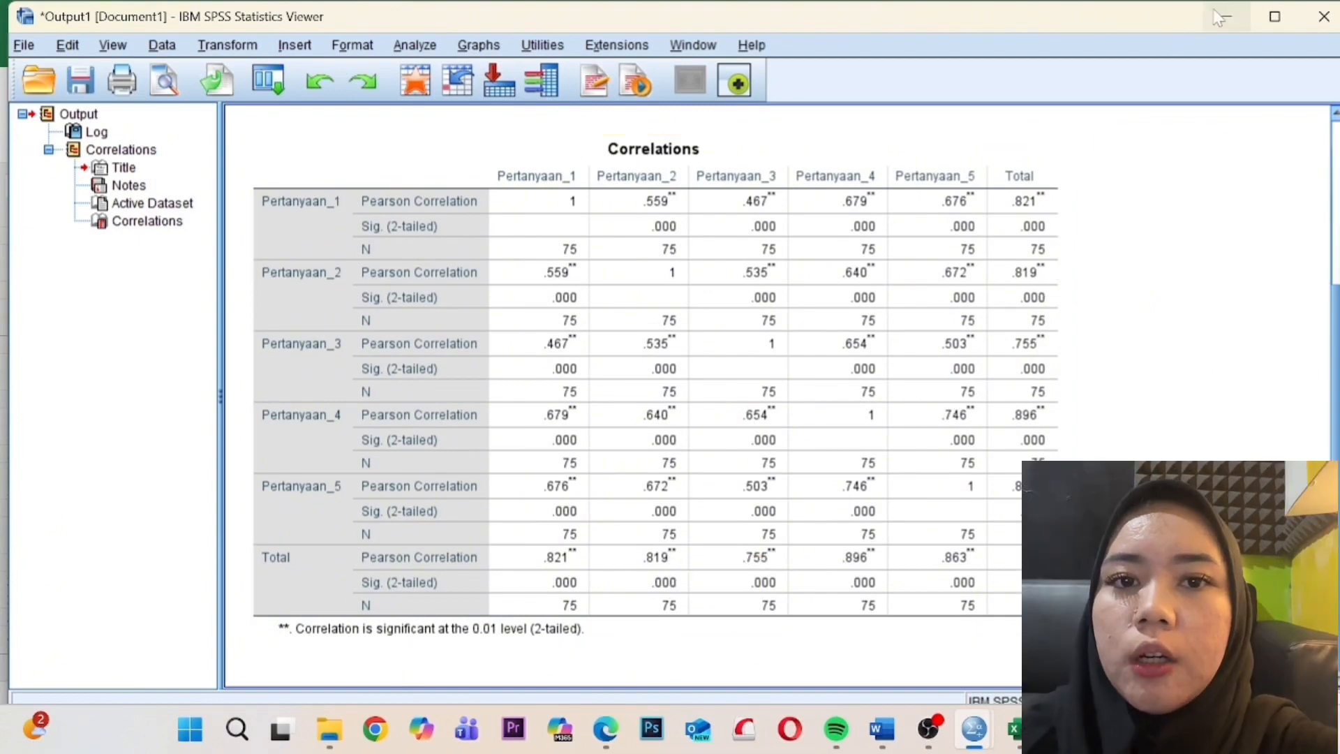
left_click(1226, 16)
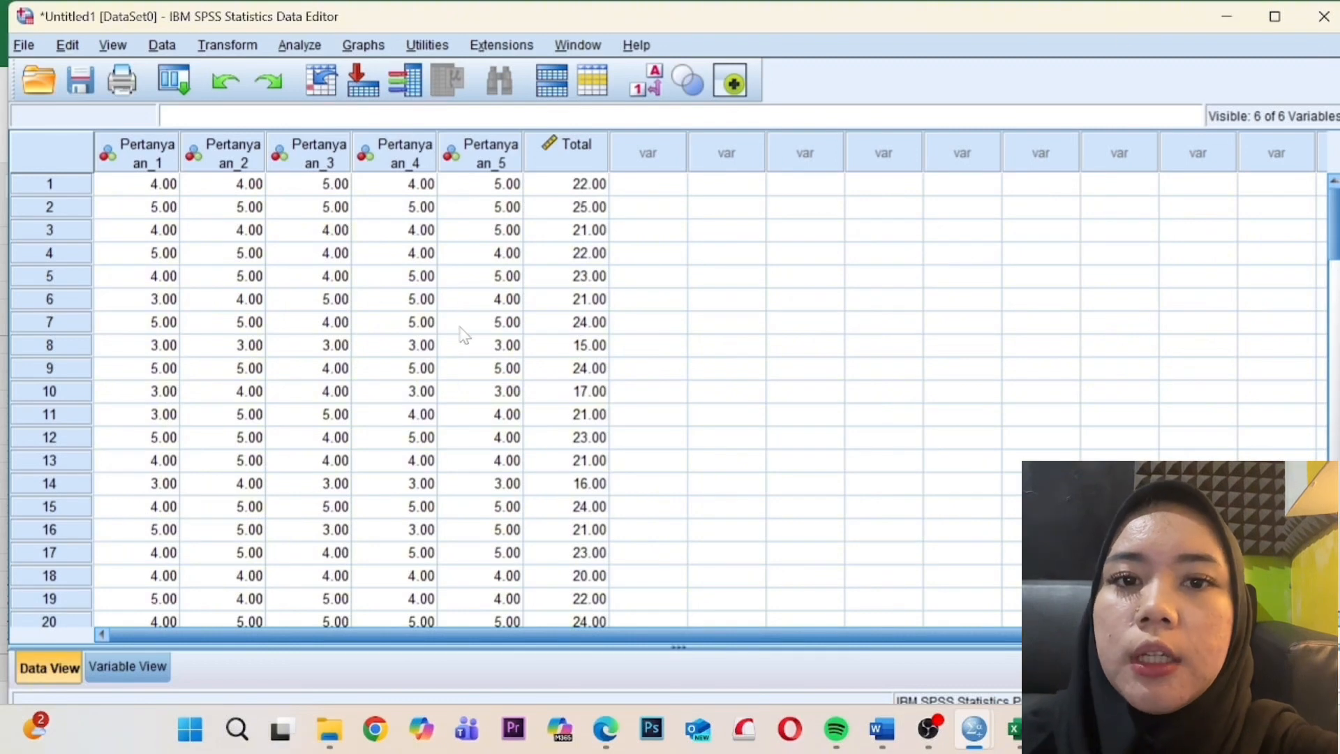
- Open the Reliability Analysis for the questionnaire dataset
scroll(283, 459, "down", 1)
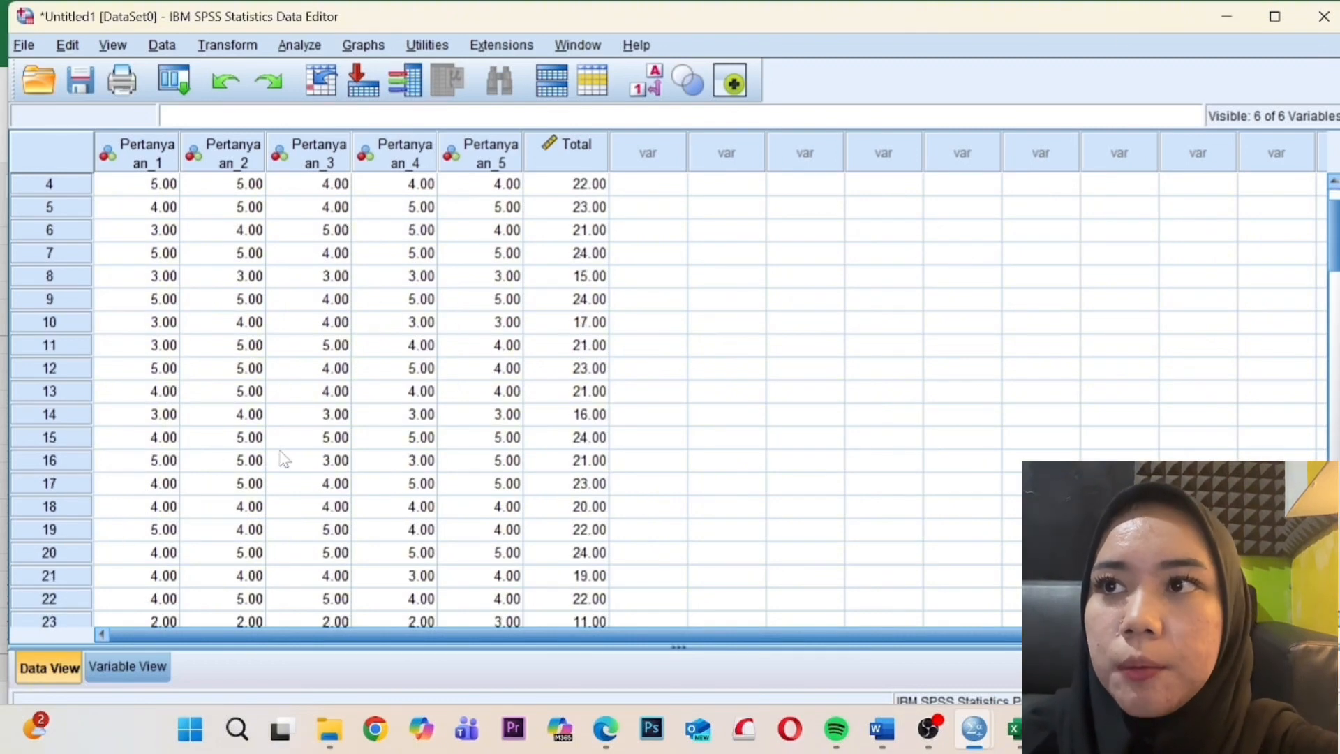
scroll(283, 458, "up", 1)
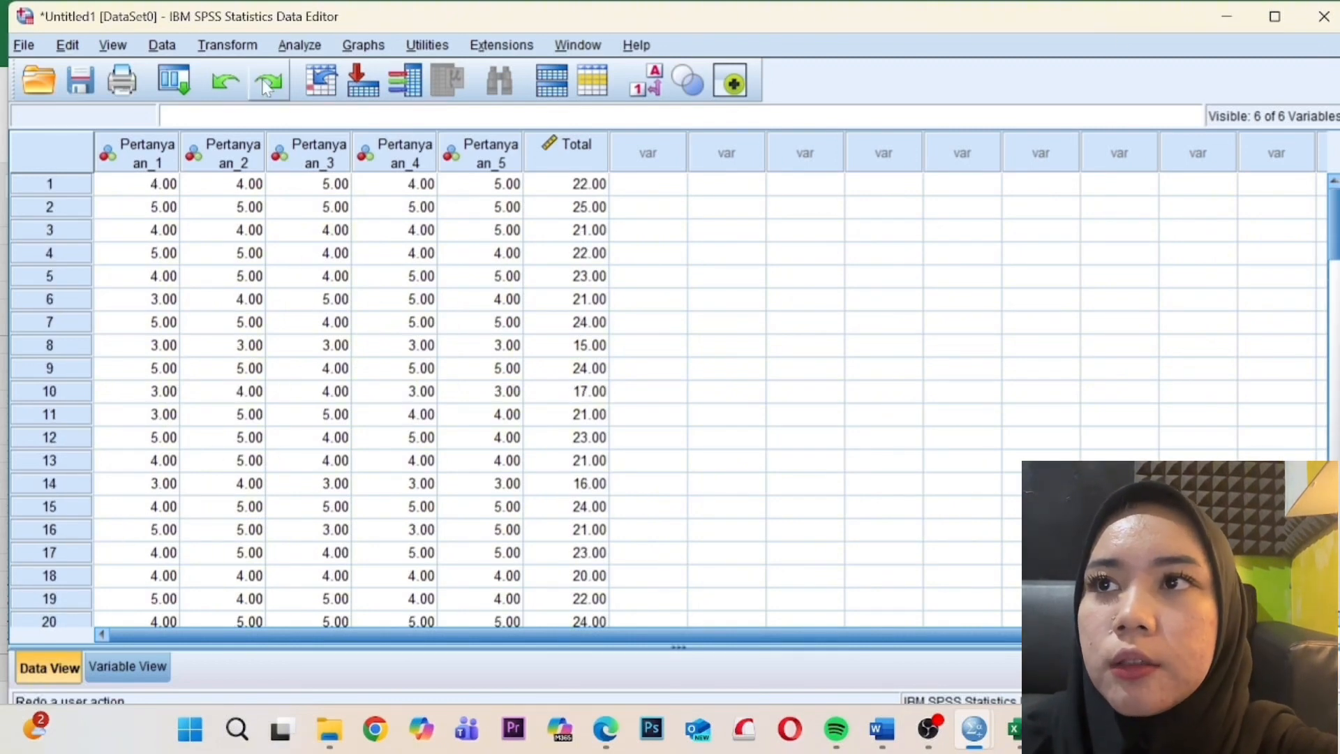
left_click(307, 46)
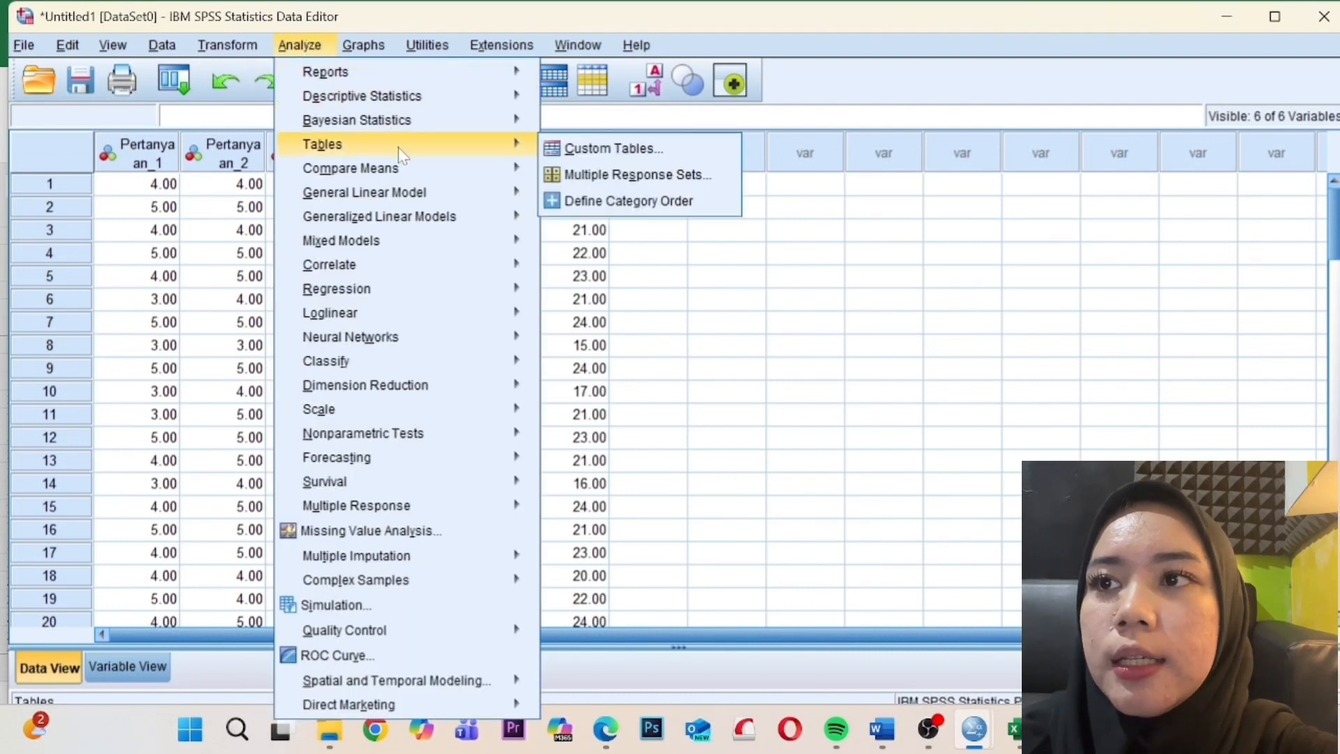
mouse_move(477, 272)
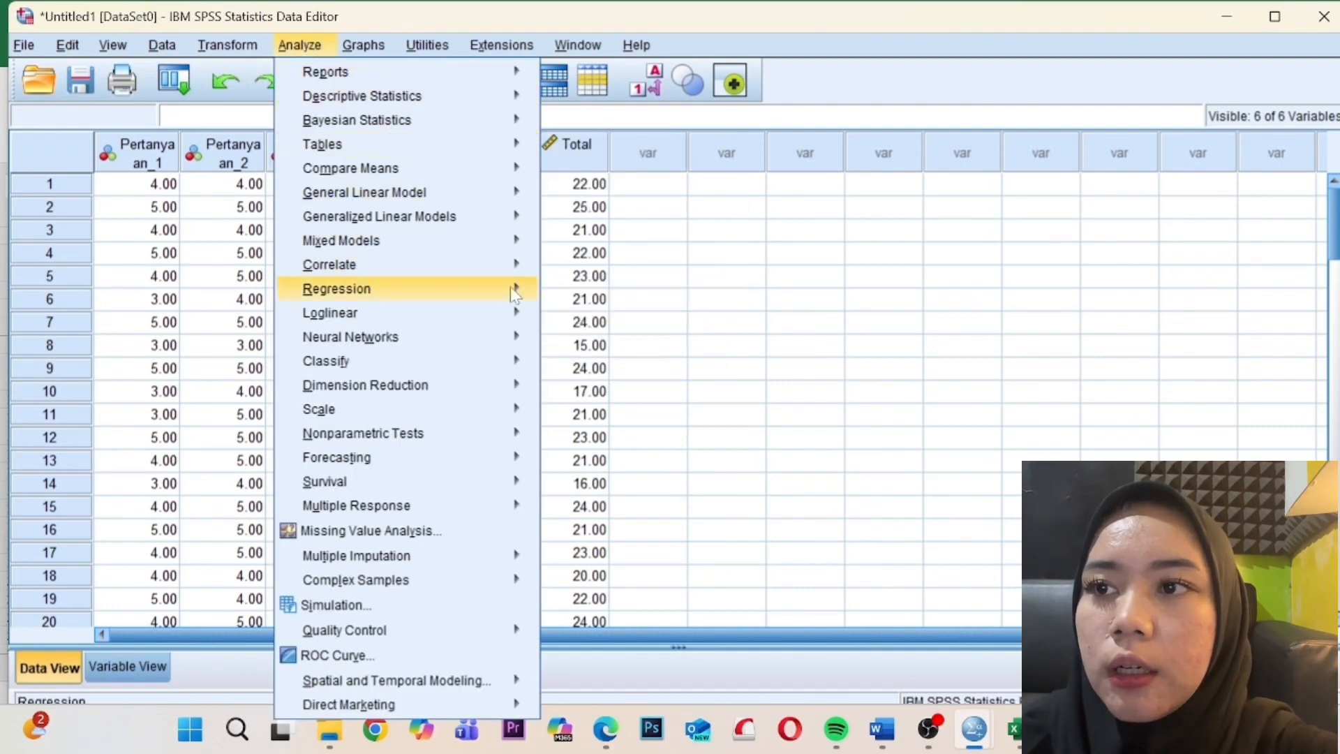
mouse_move(513, 289)
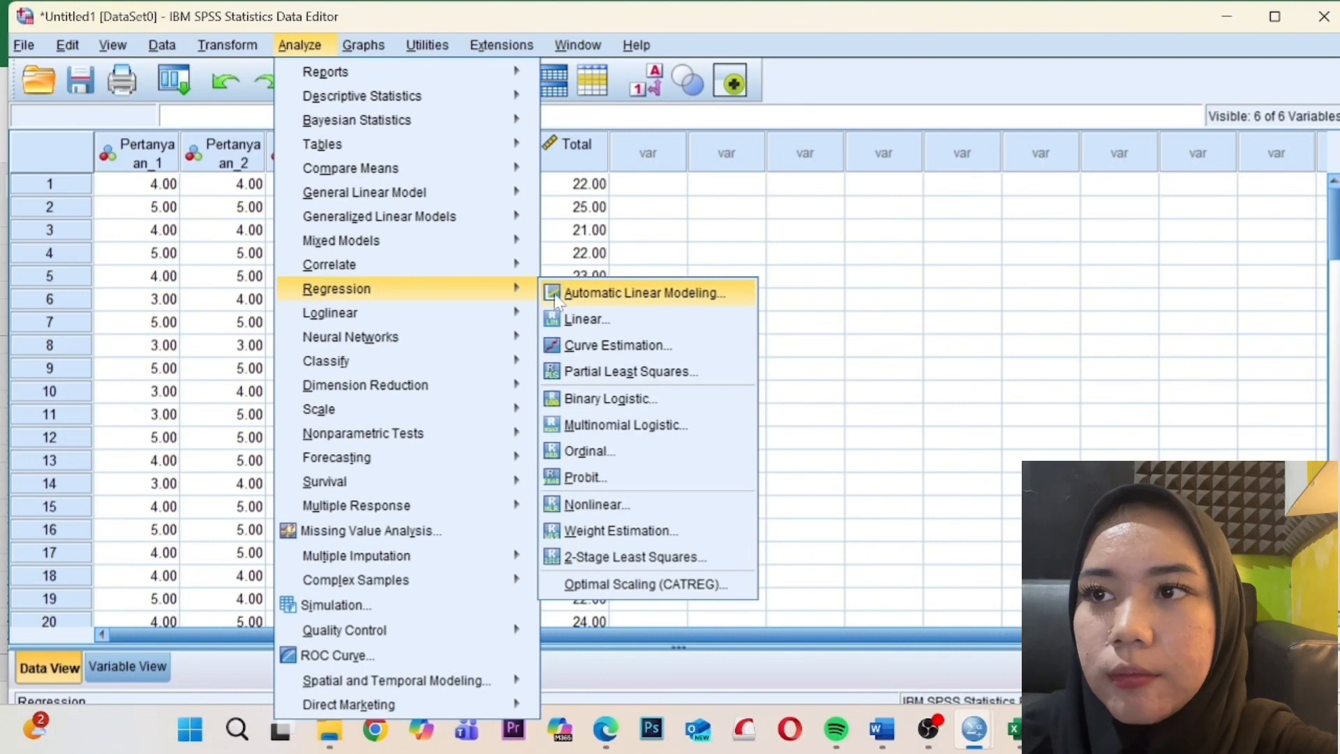
mouse_move(524, 409)
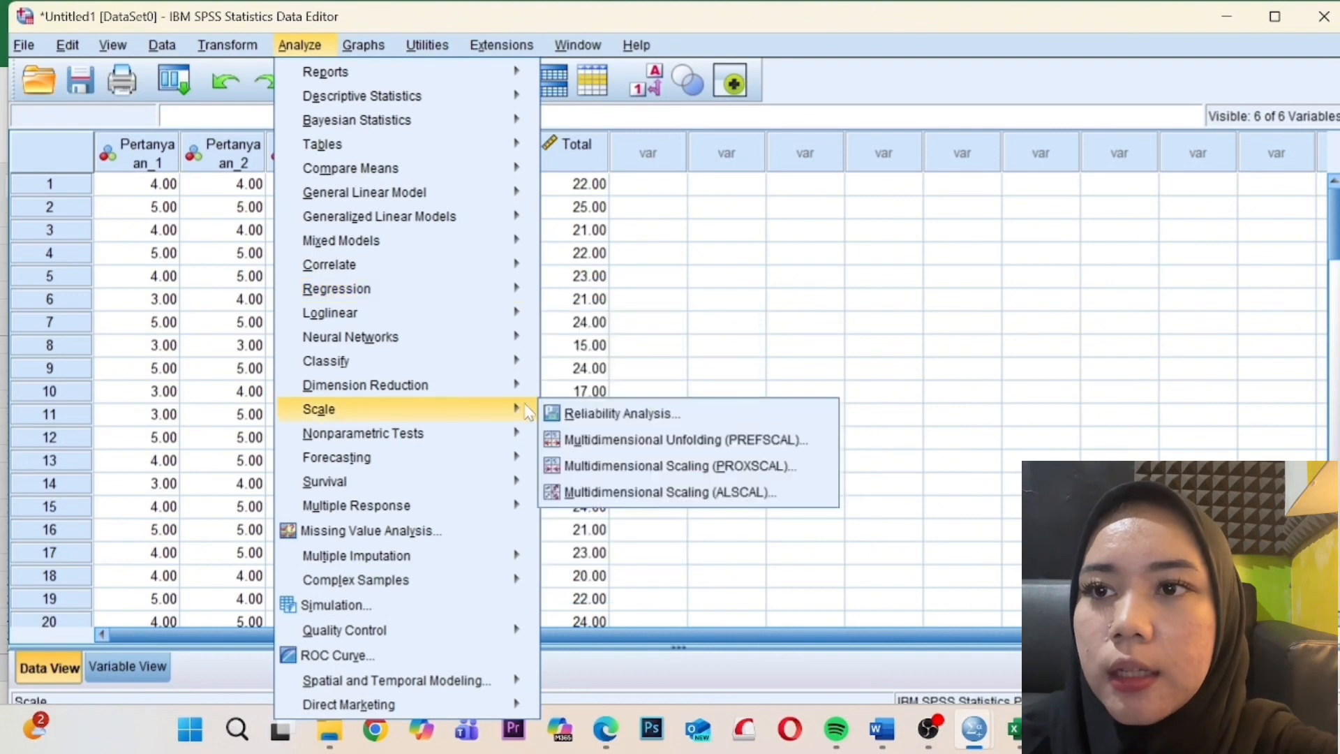
left_click(566, 411)
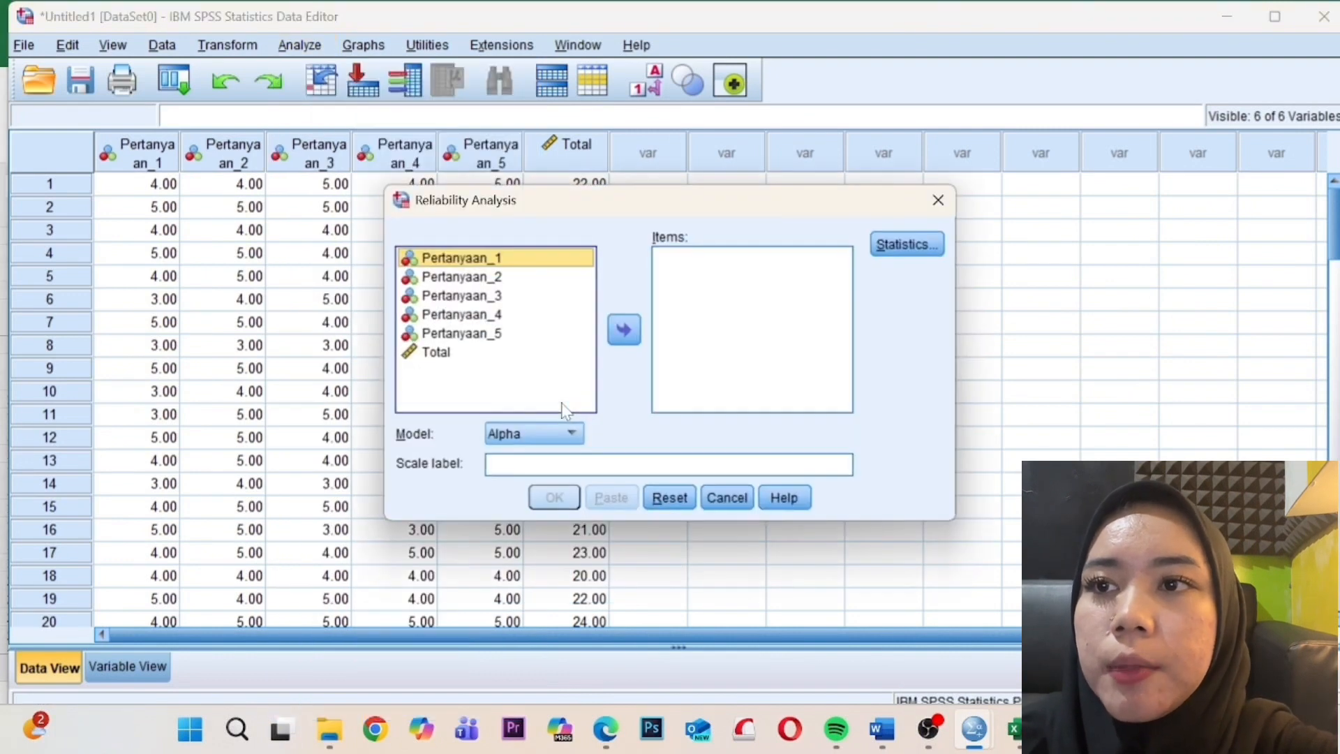
- Add Pertanyaan_1 through Pertanyaan_5 and Total as the items of the reliability analysis
left_click(623, 330)
left_click(551, 258)
left_click(623, 330)
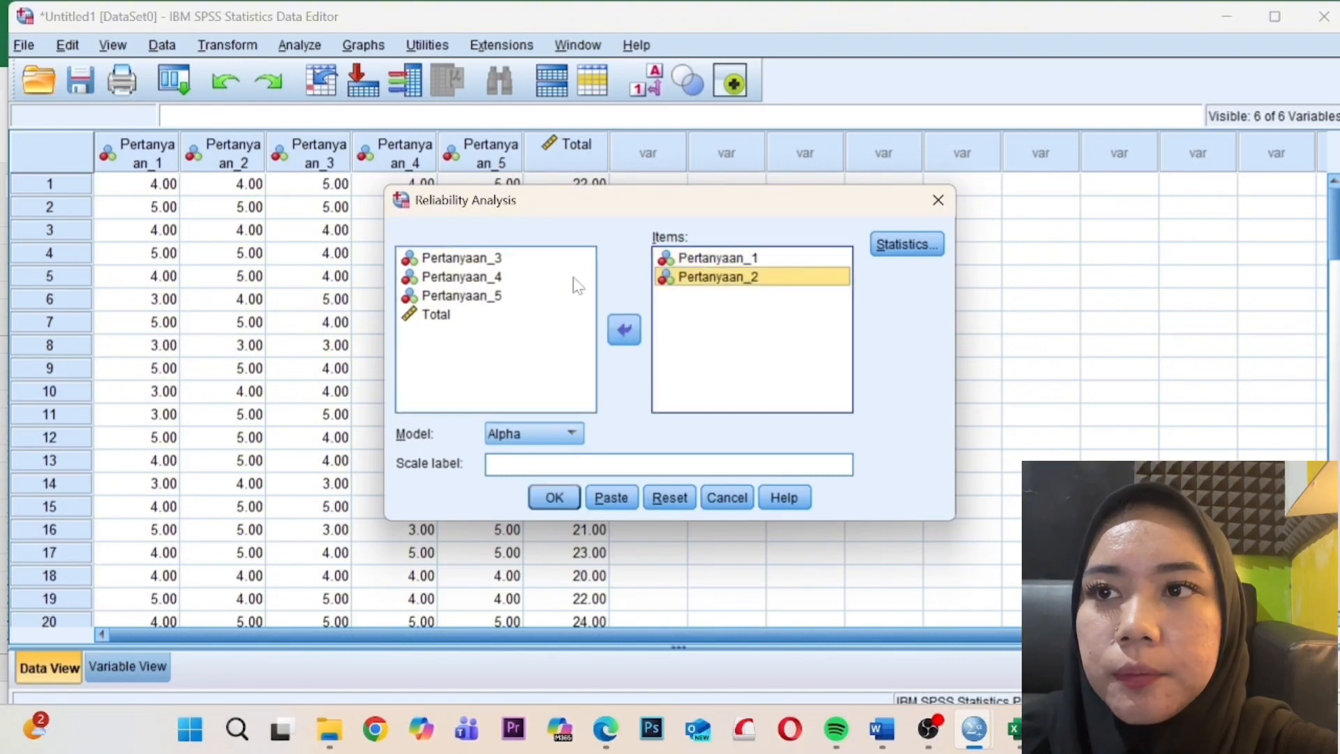
left_click(562, 259)
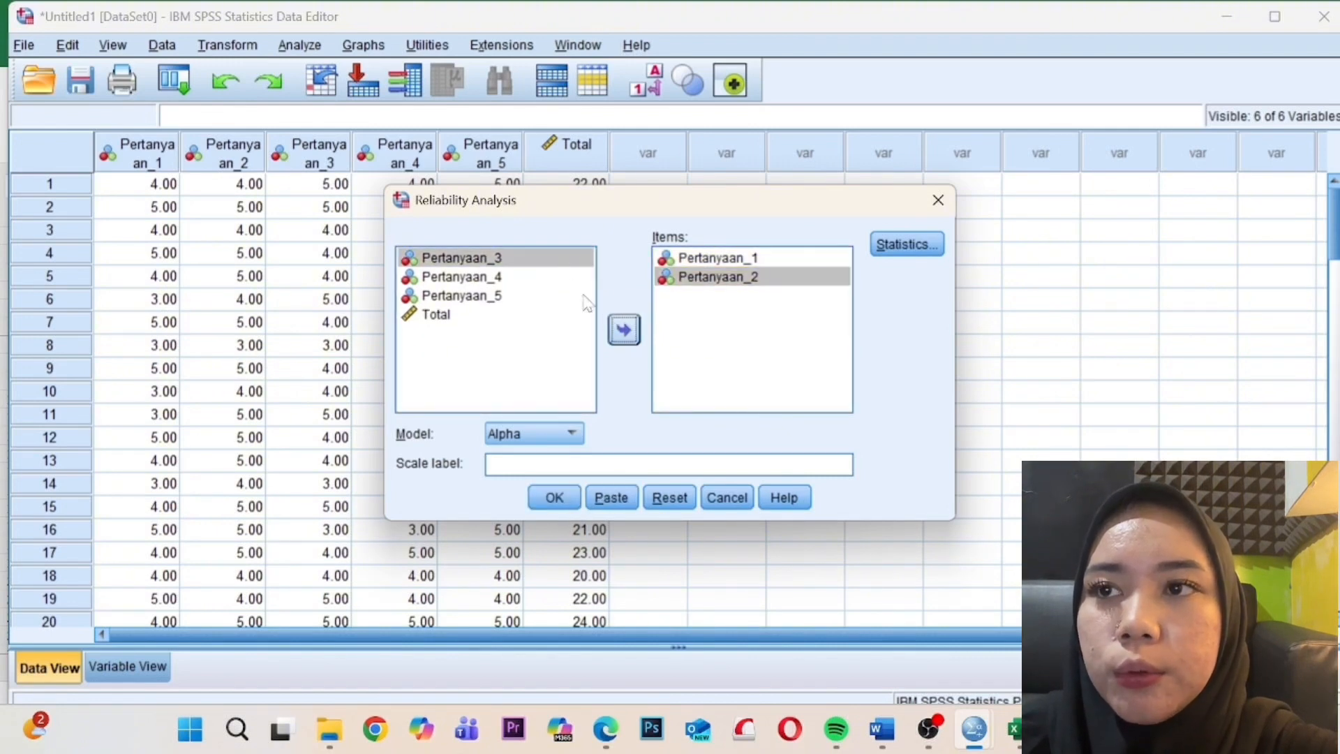
left_click(623, 330)
left_click(624, 330)
left_click(623, 330)
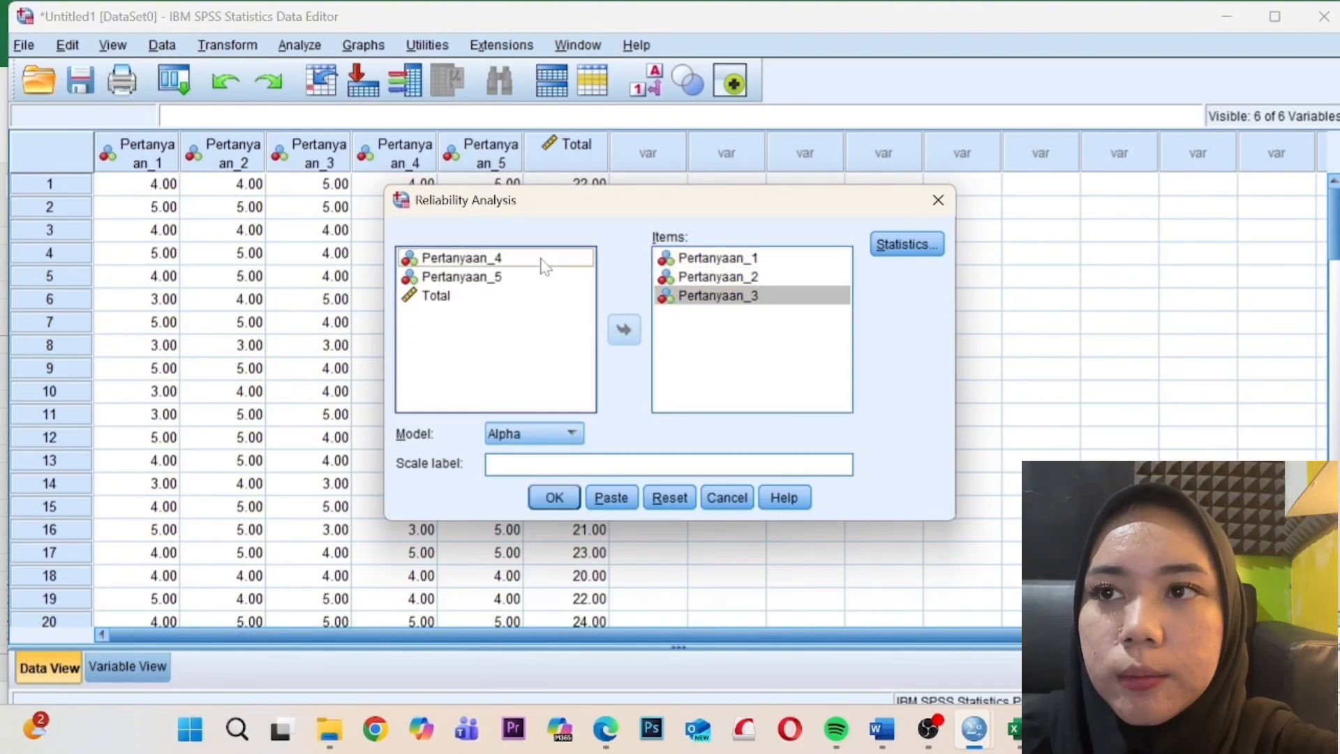
left_click(543, 259)
left_click(624, 330)
left_click(565, 259)
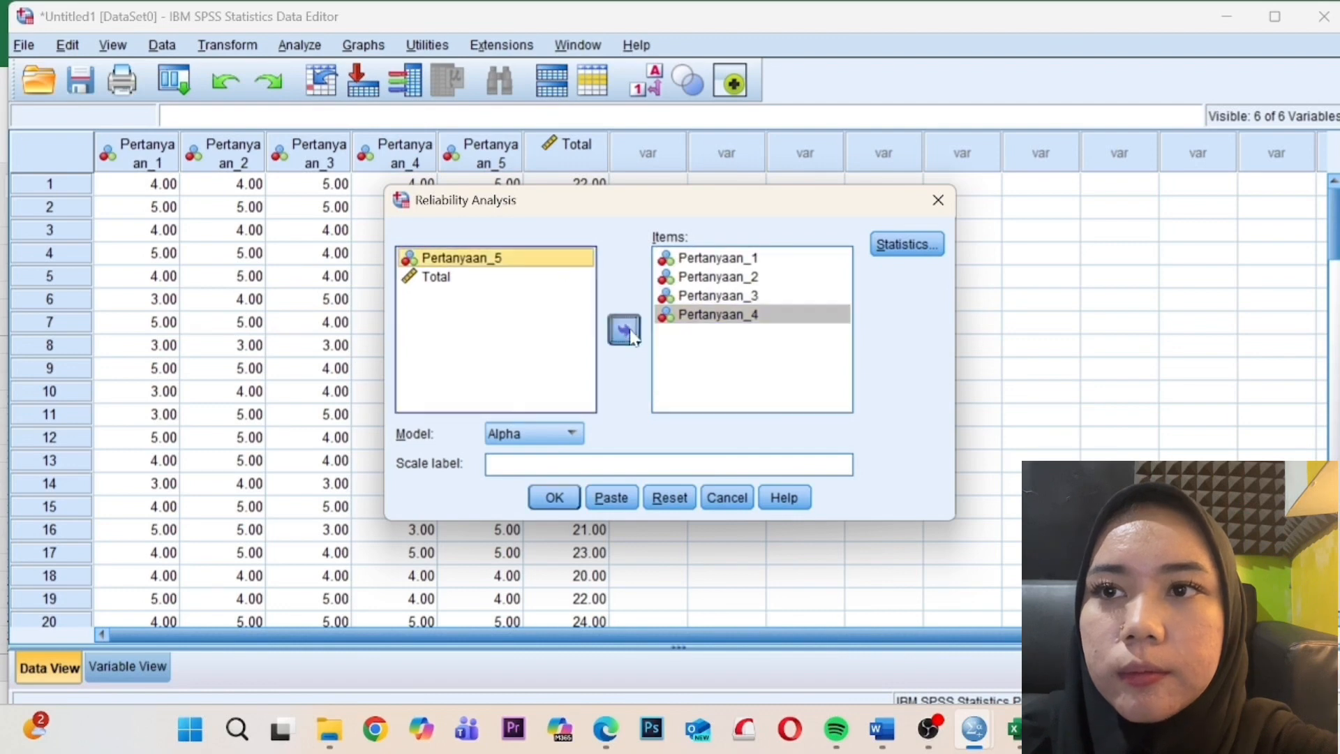
left_click(623, 330)
left_click(548, 275)
left_click(623, 330)
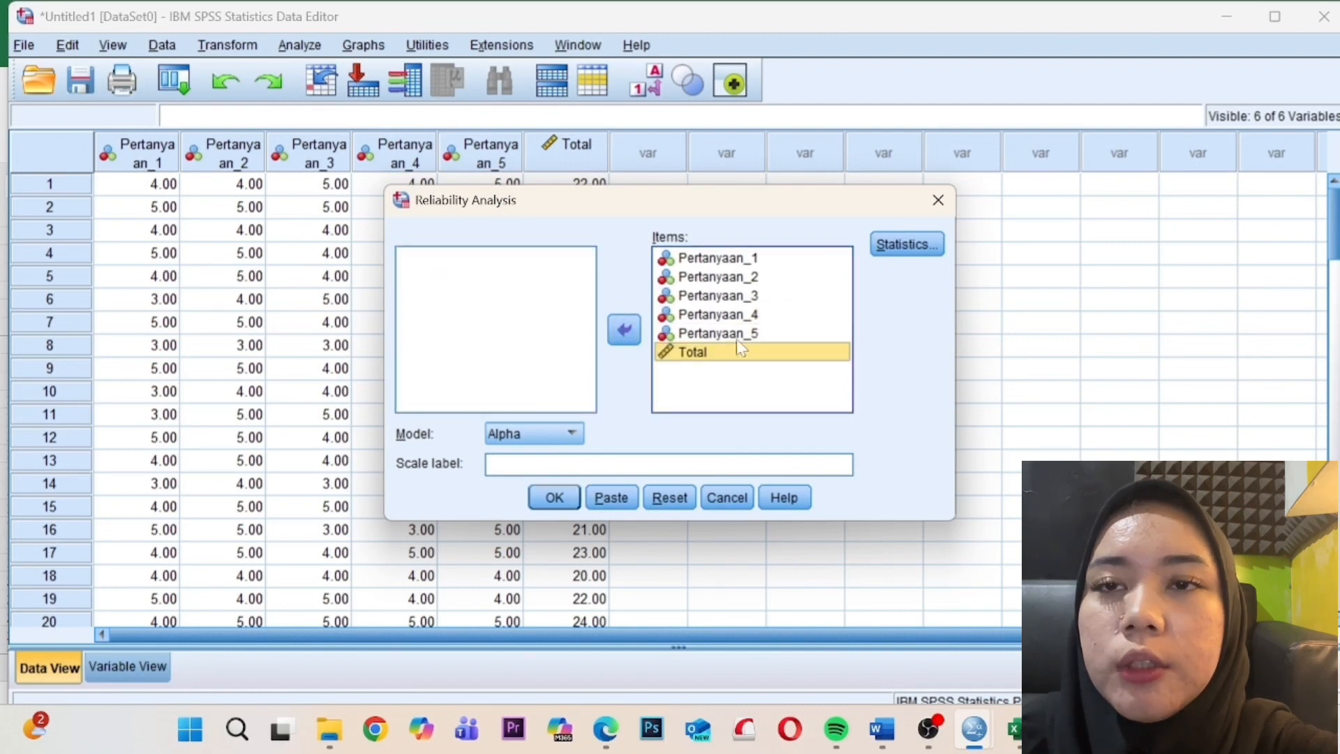
- Keep the default statistics options, run the reliability analysis with the Alpha model, and view the Reliability Statistics table
left_click(888, 245)
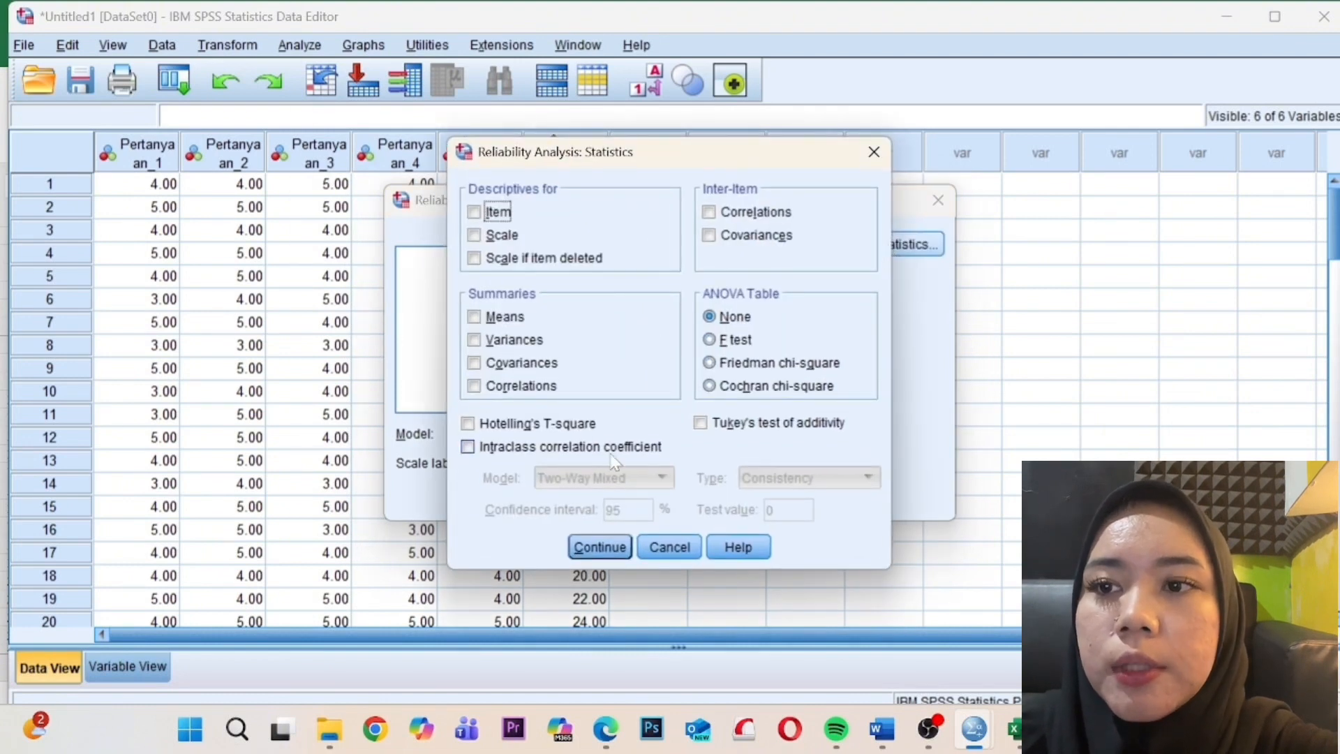
left_click(599, 550)
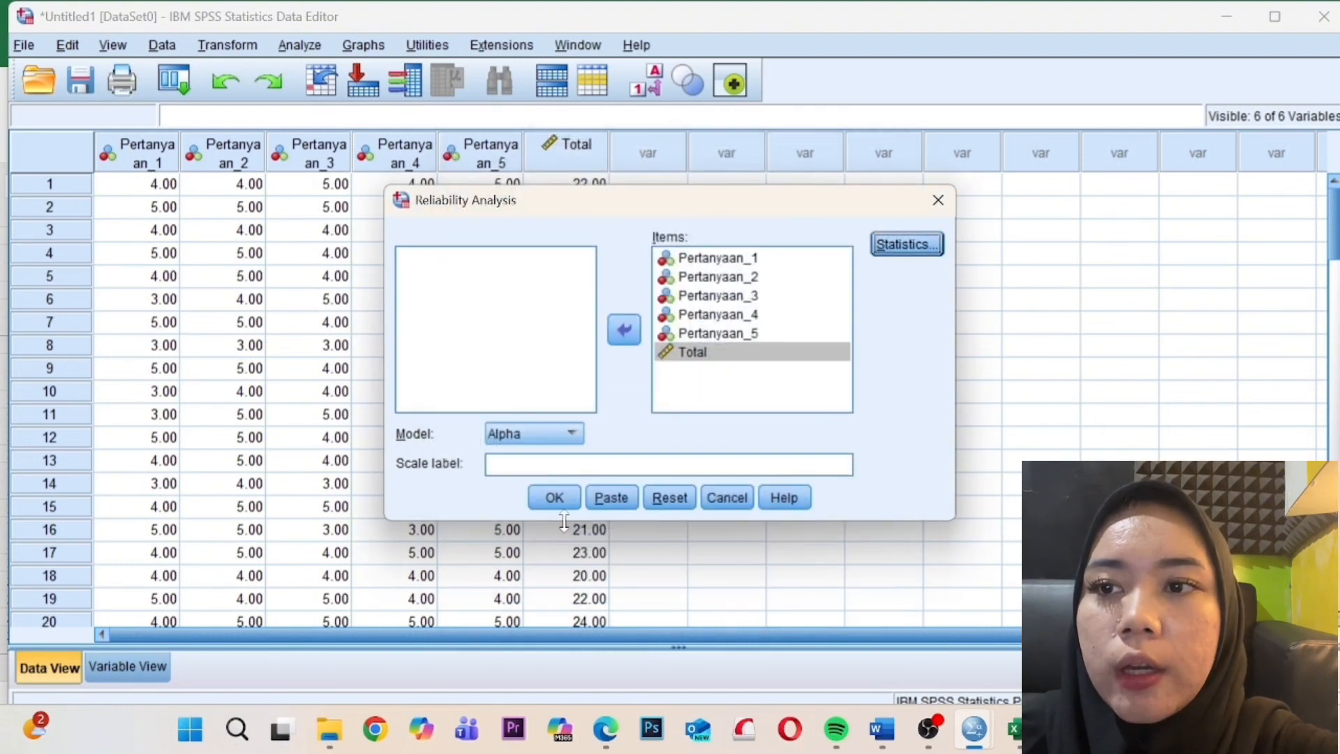
left_click(554, 497)
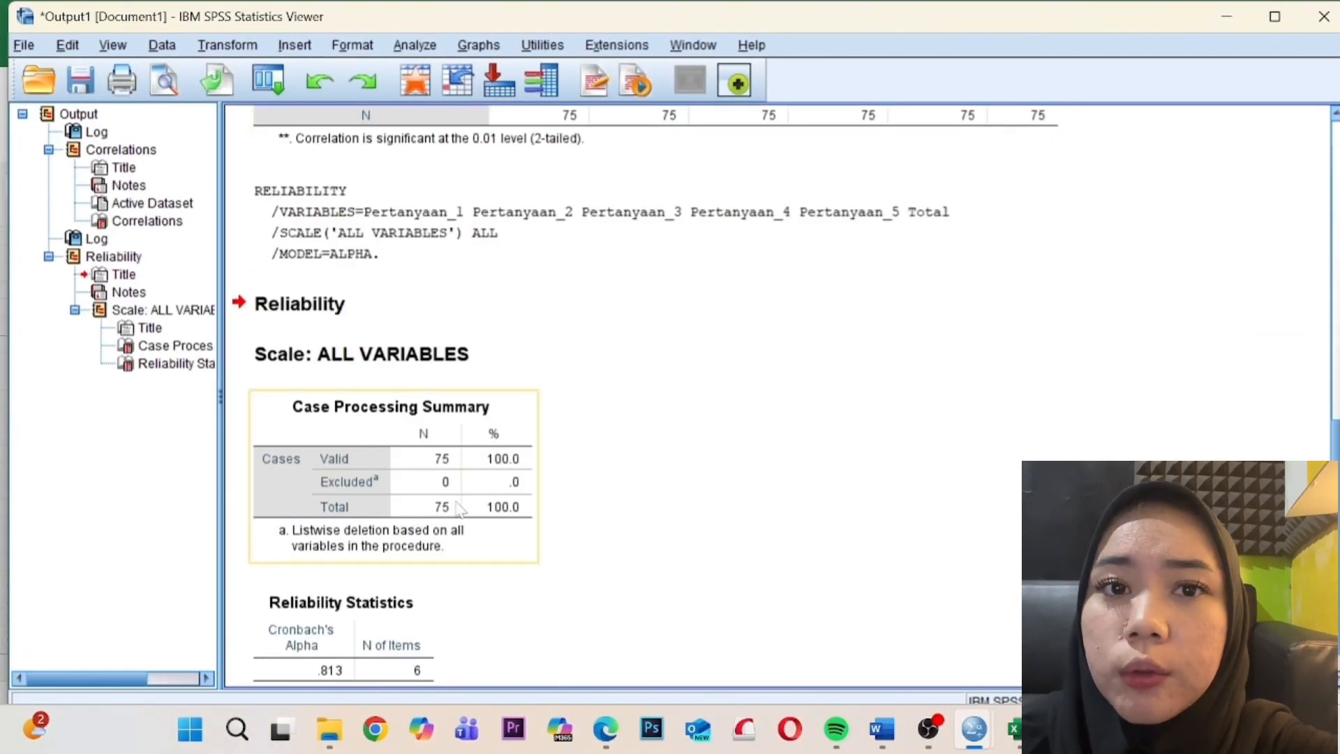
scroll(416, 520, "down", 1)
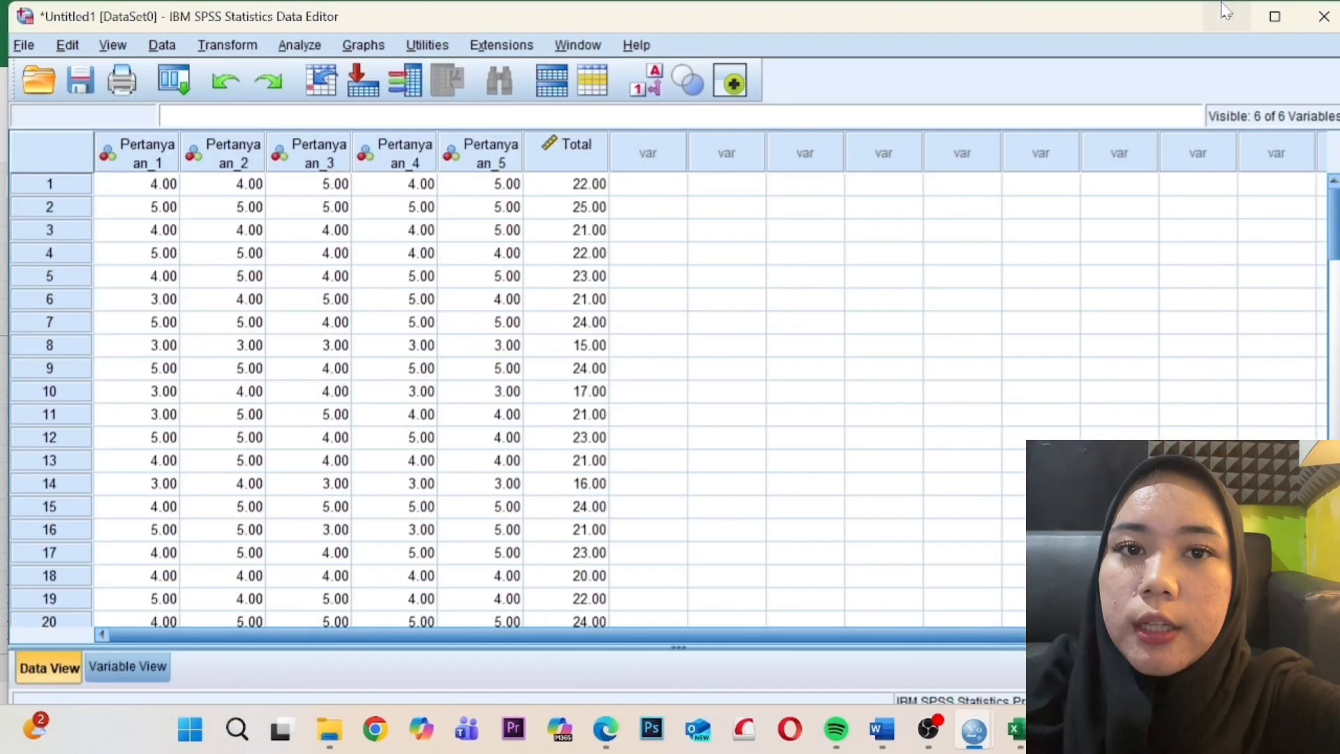
- Switch to the Excel workbook and copy the x1, x2 and y values in D3:F77 of Sheet1
left_click(1225, 14)
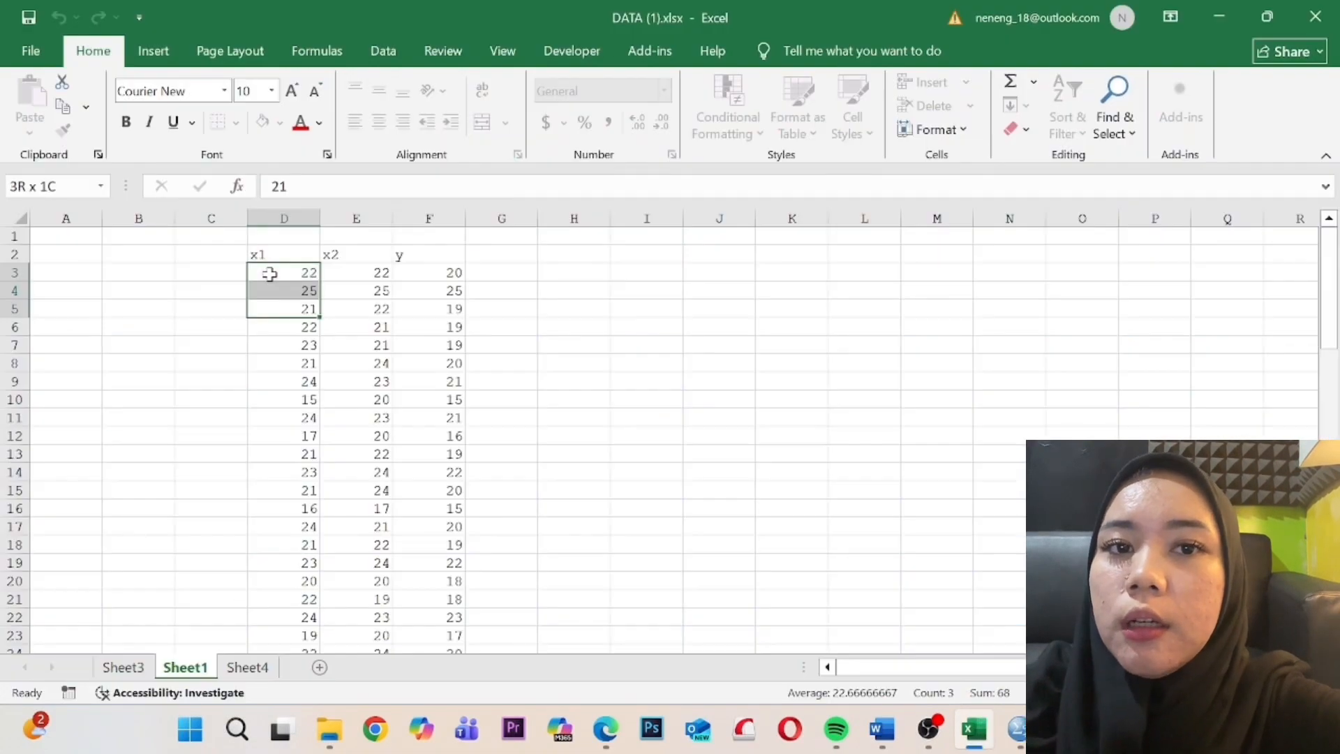
left_click_drag(272, 272, 446, 709)
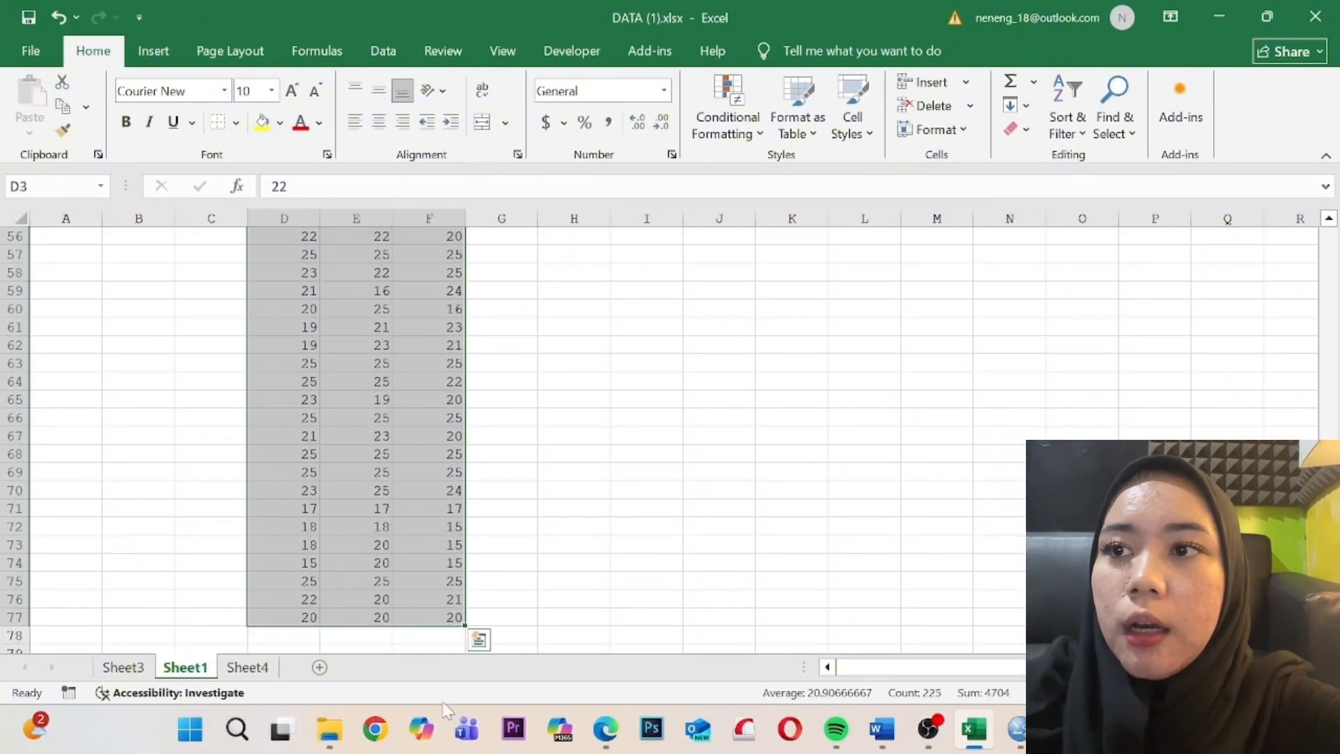
key("ctrl+c")
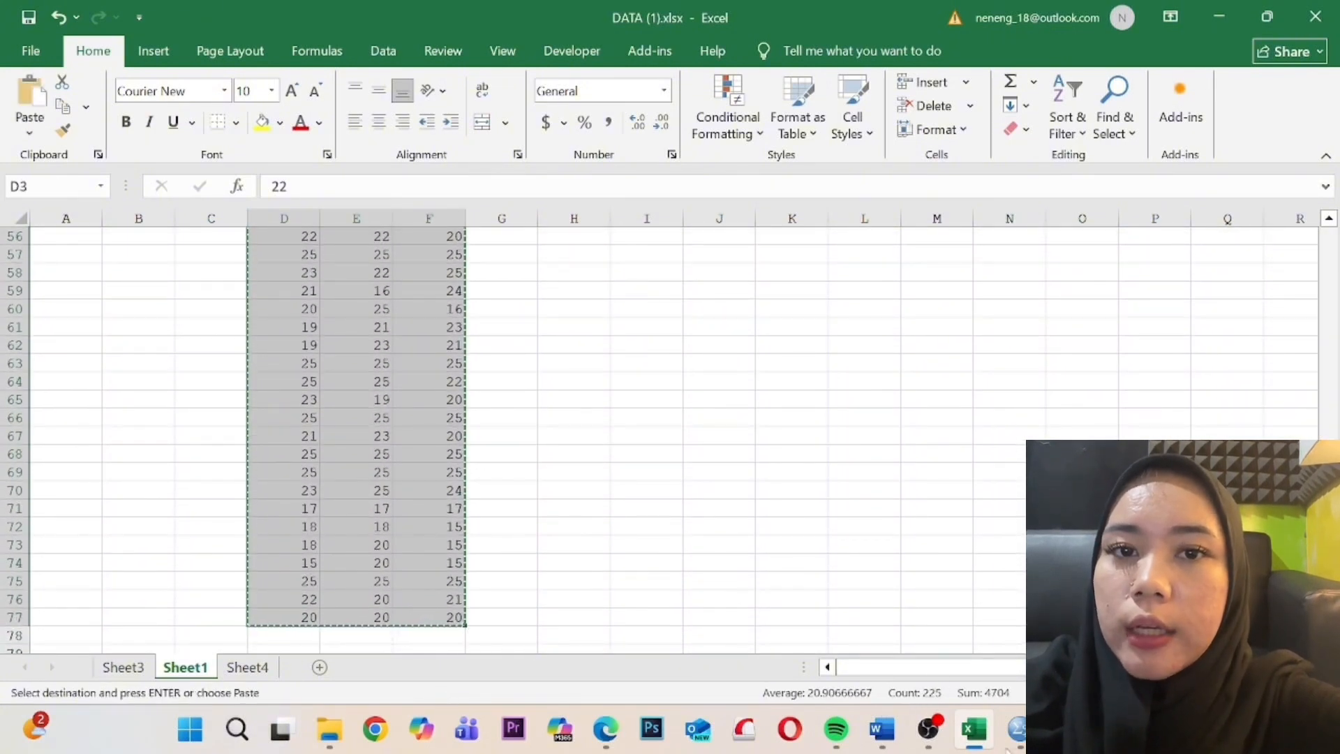
- Switch to an empty SPSS dataset and paste the copied values starting at the first cell
mouse_move(1015, 729)
left_click(921, 649)
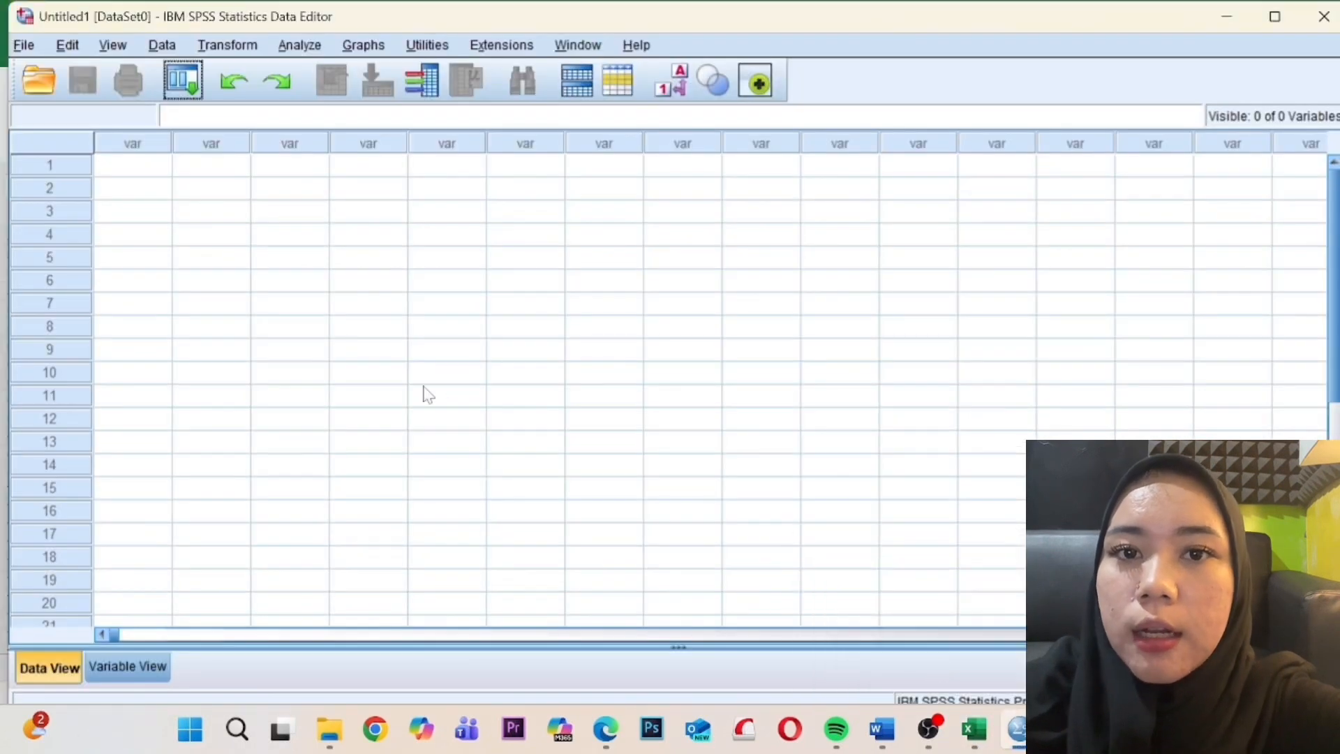
left_click(137, 161)
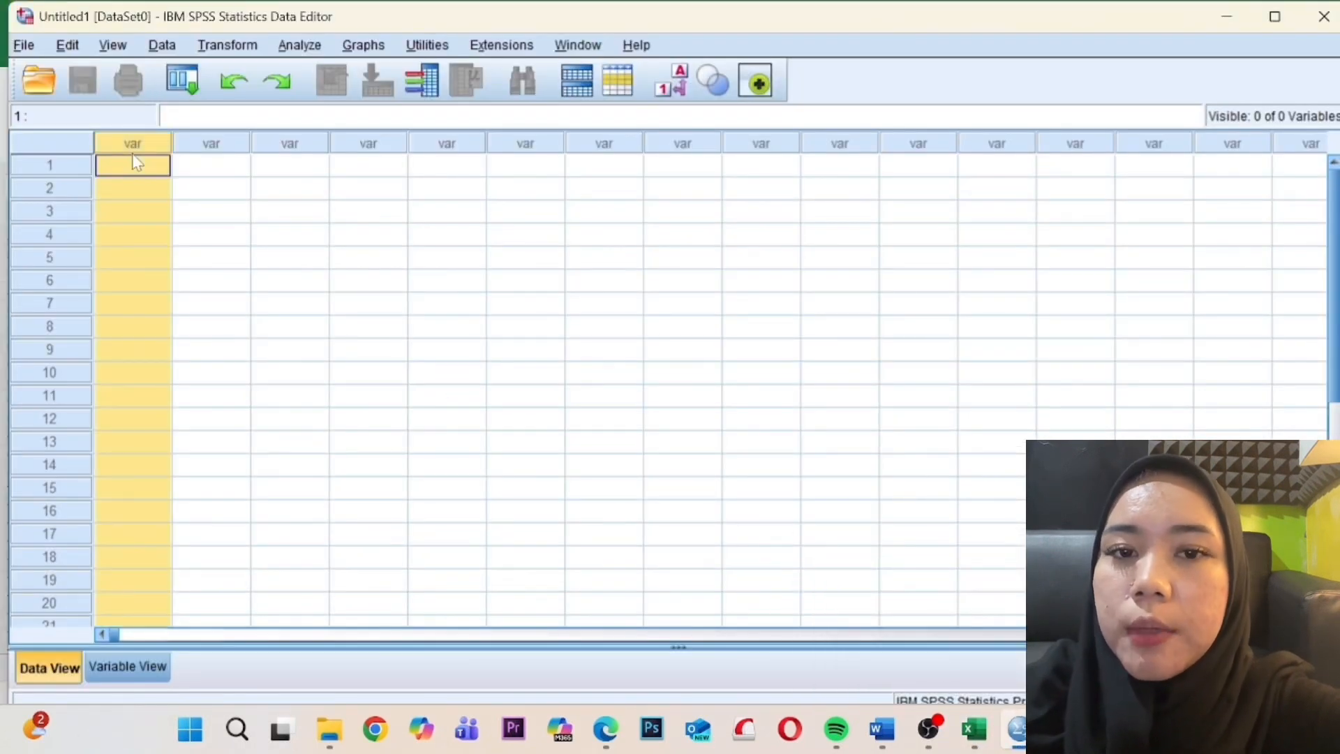
key("ctrl+v")
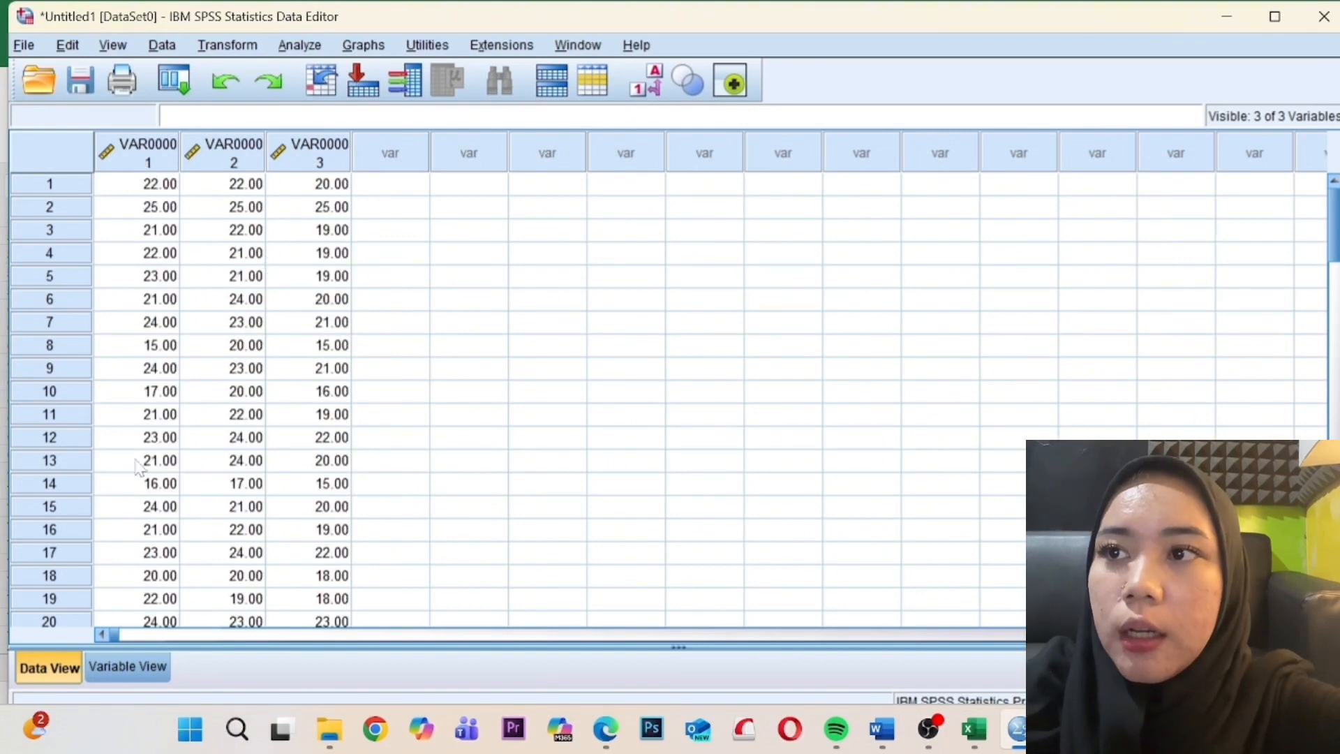
- Show the variable definitions and name the first variable X1
left_click(128, 667)
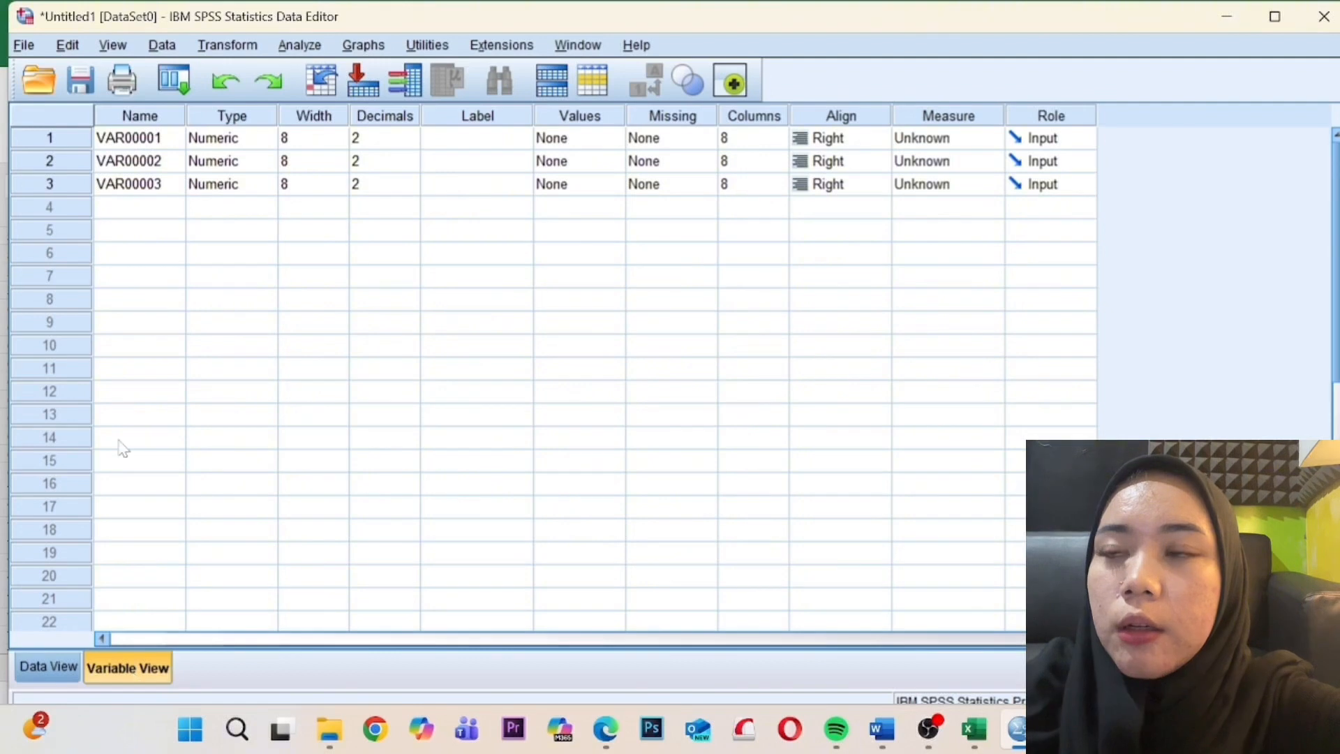
left_click(172, 142)
key("BackSpace")
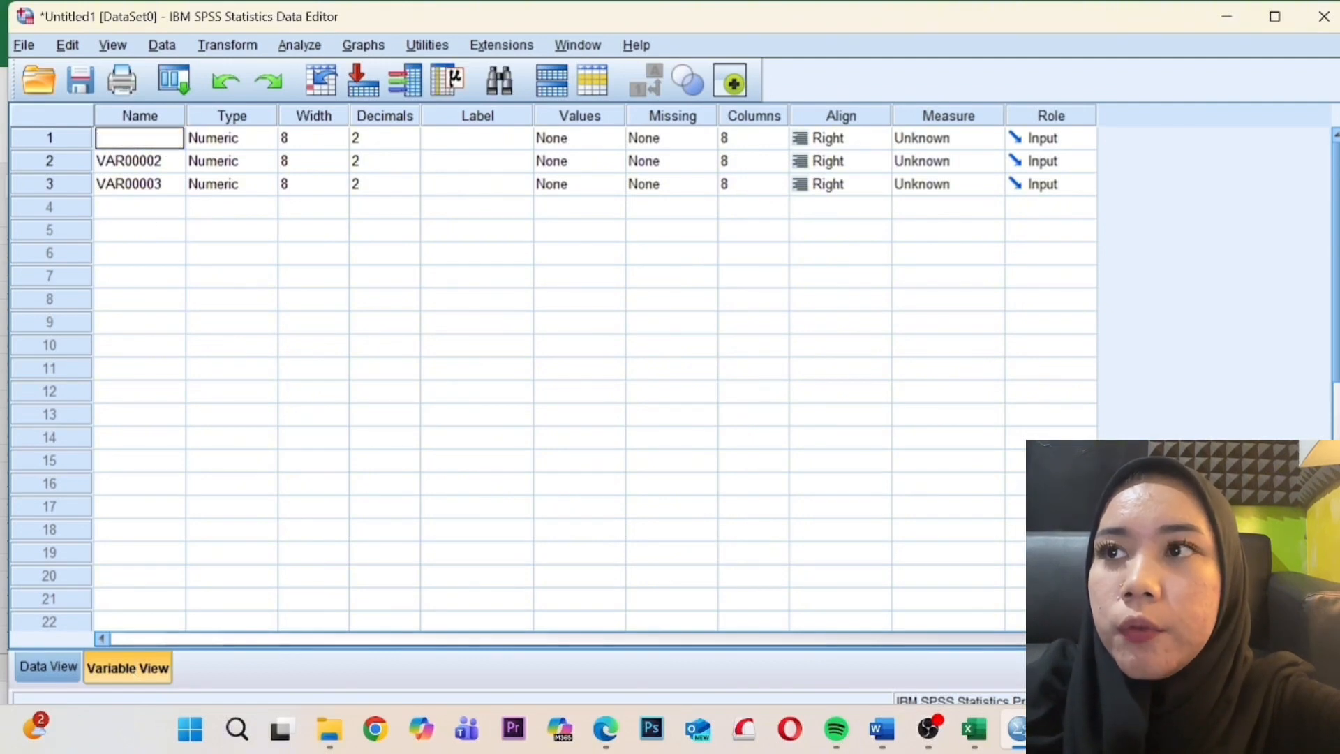
type("x")
key("BackSpace")
key("Caps_Lock")
type("X1")
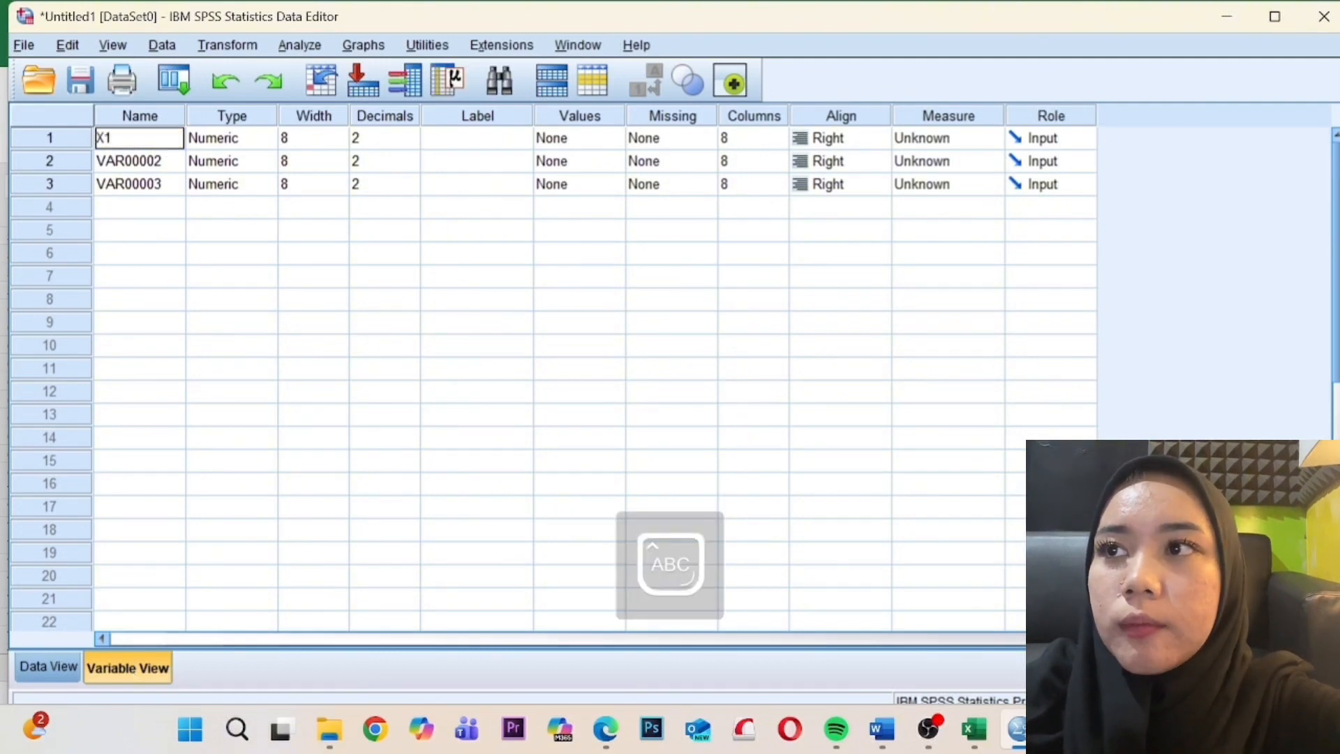
- Name the second variable X2 and the third variable Y
key("Return")
key("BackSpace")
type("X2")
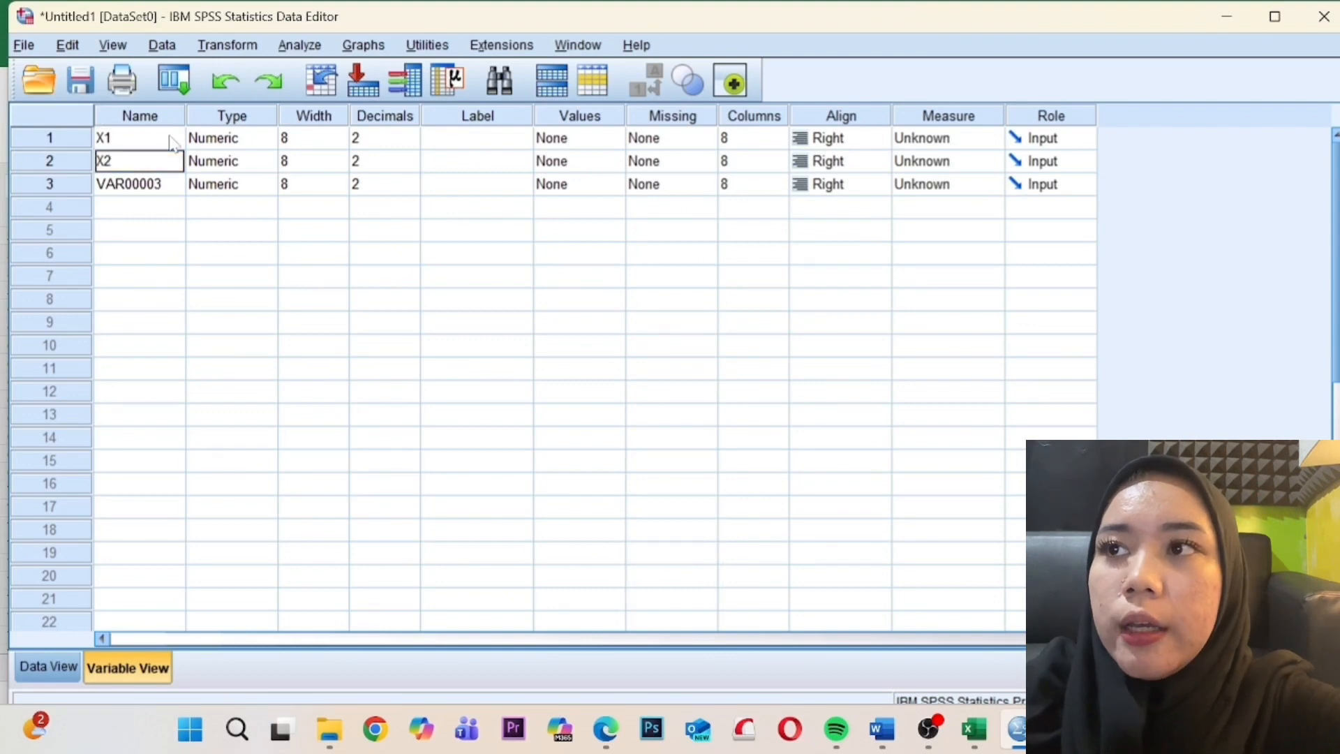
key("Return")
key("BackSpace")
type("Y")
key("Return")
key("Caps_Lock")
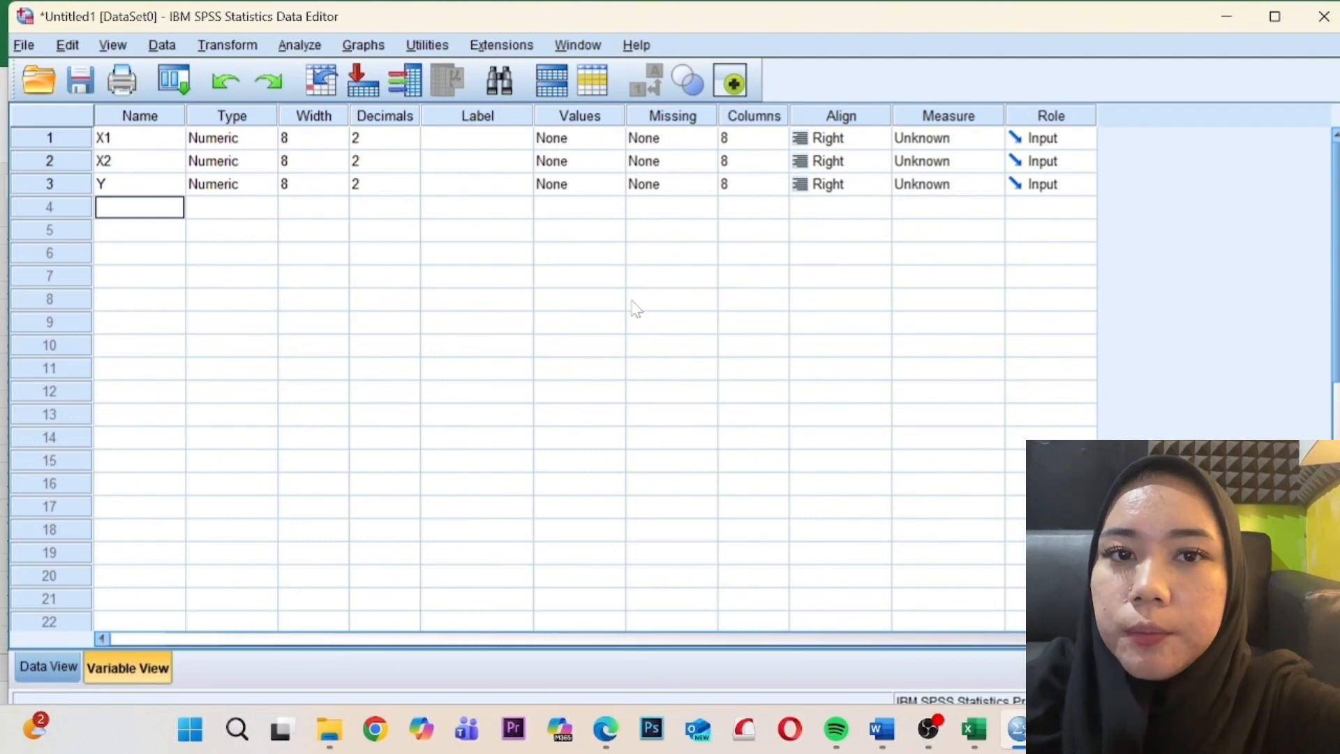
- Open the Linear Regression analysis and set Y as the dependent variable
left_click(300, 45)
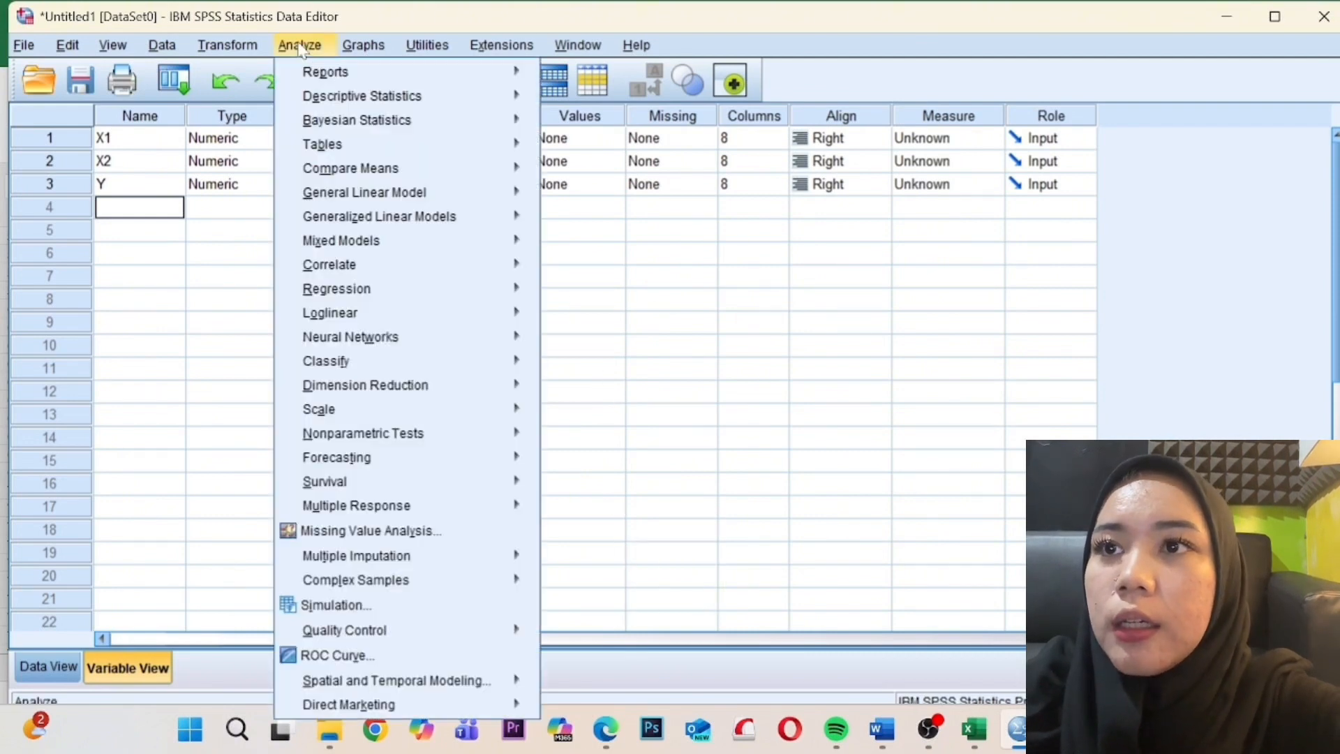
mouse_move(485, 225)
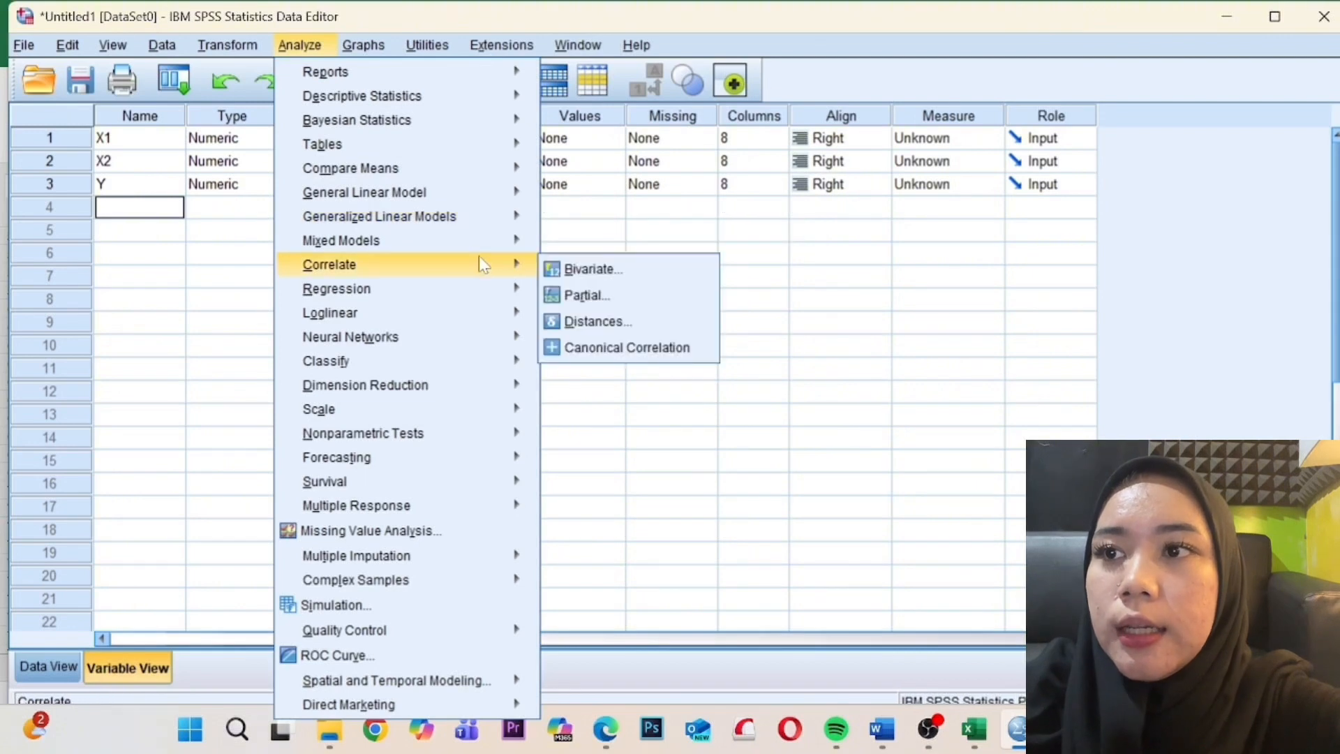
mouse_move(526, 290)
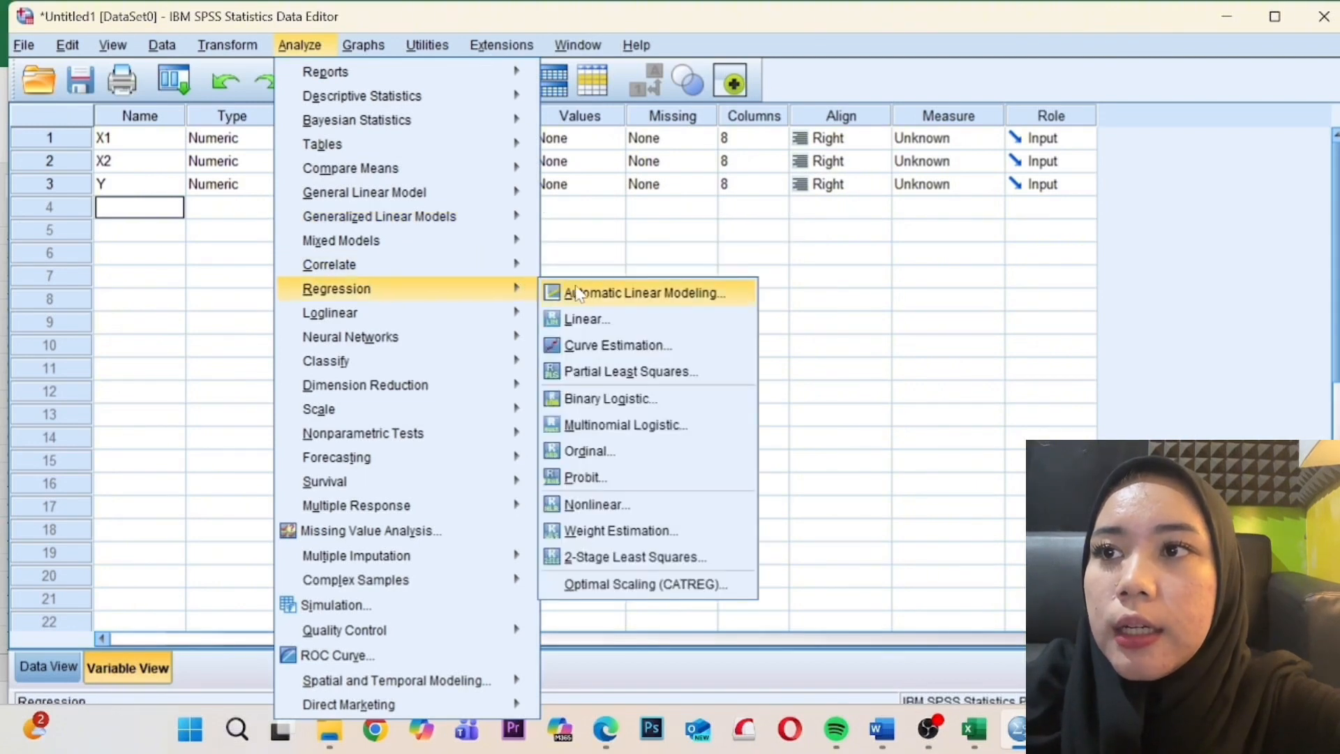
left_click(592, 319)
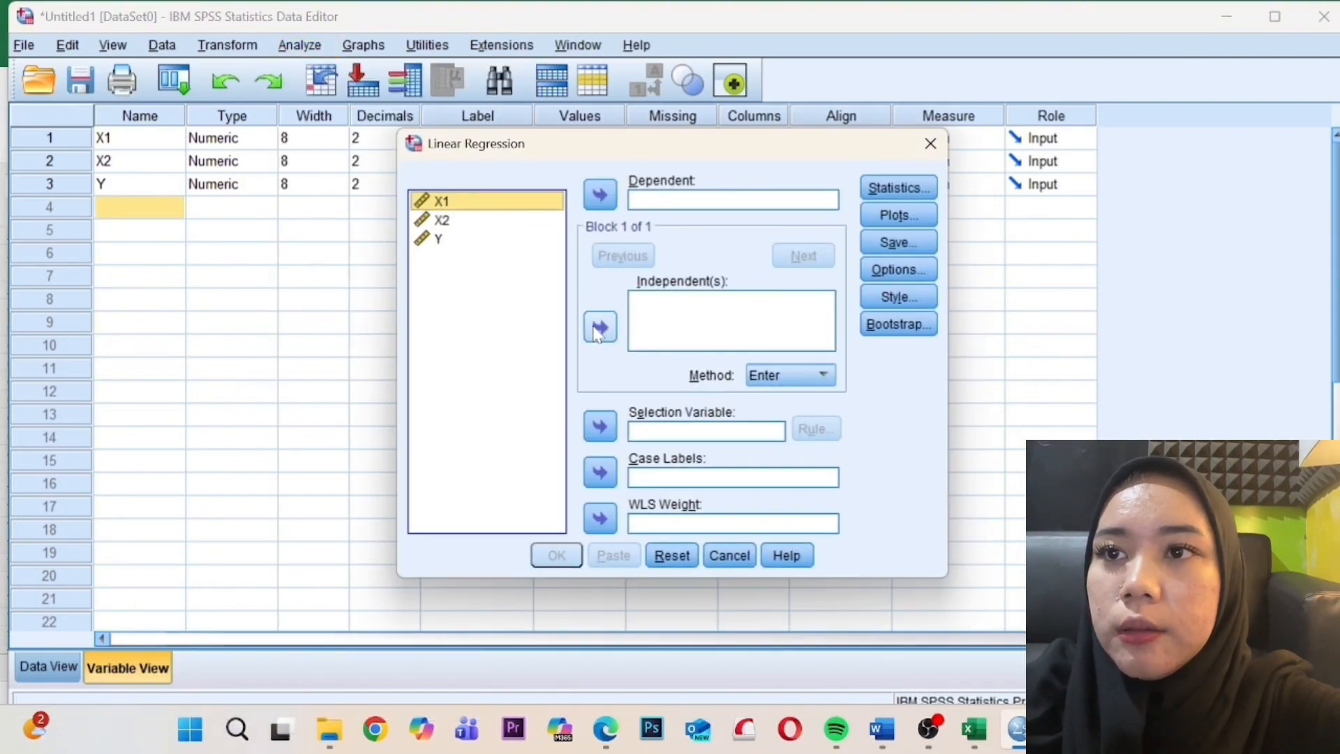
left_click(522, 241)
left_click(599, 195)
- Add X1 and X2 as the independent variables of the regression
left_click(548, 202)
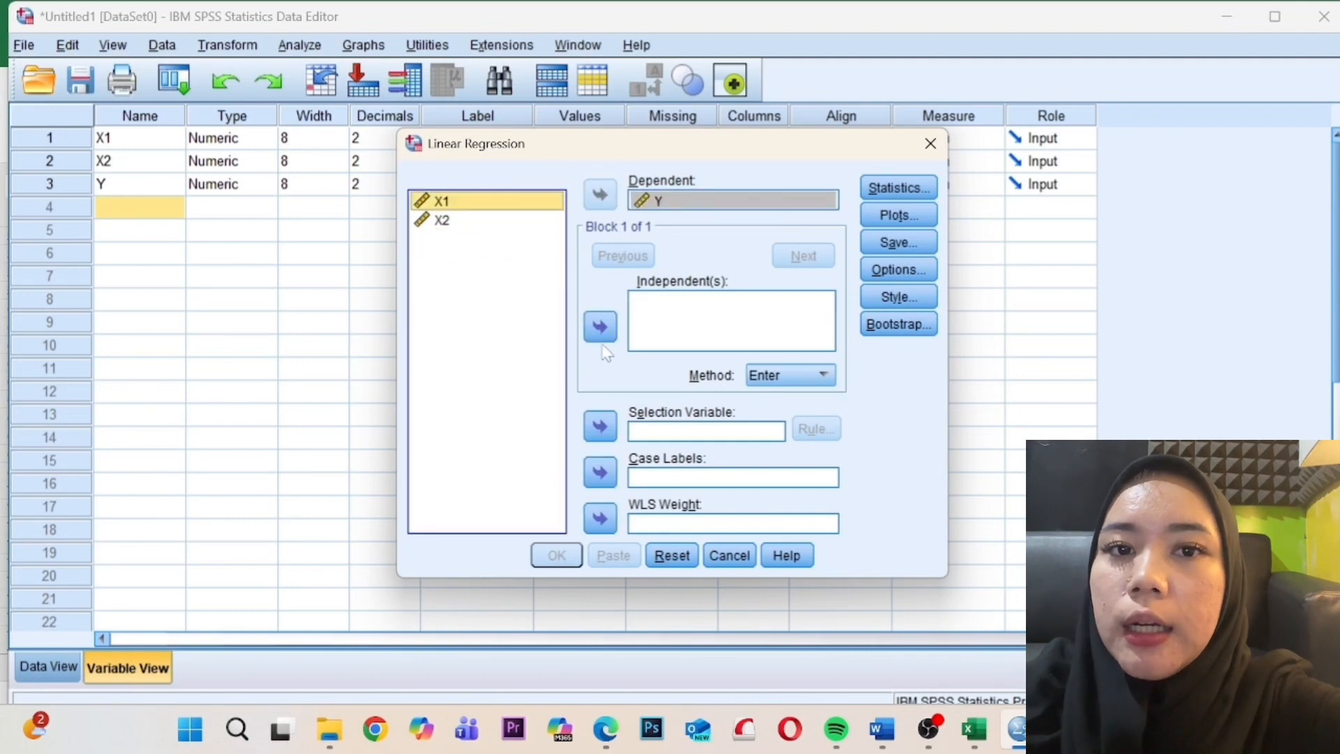
left_click(600, 326)
left_click(520, 221)
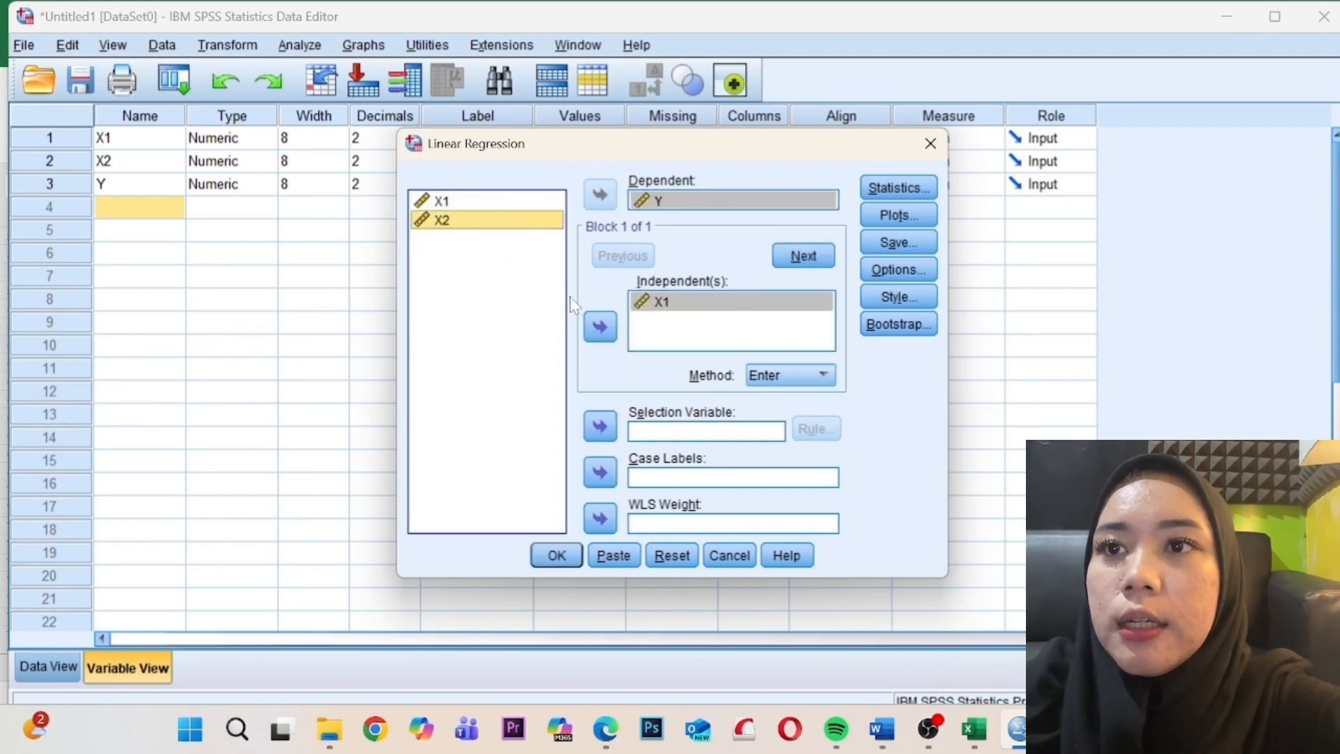
left_click(600, 326)
- Choose to save the unstandardized residuals and run the regression, looking over its output
left_click(898, 242)
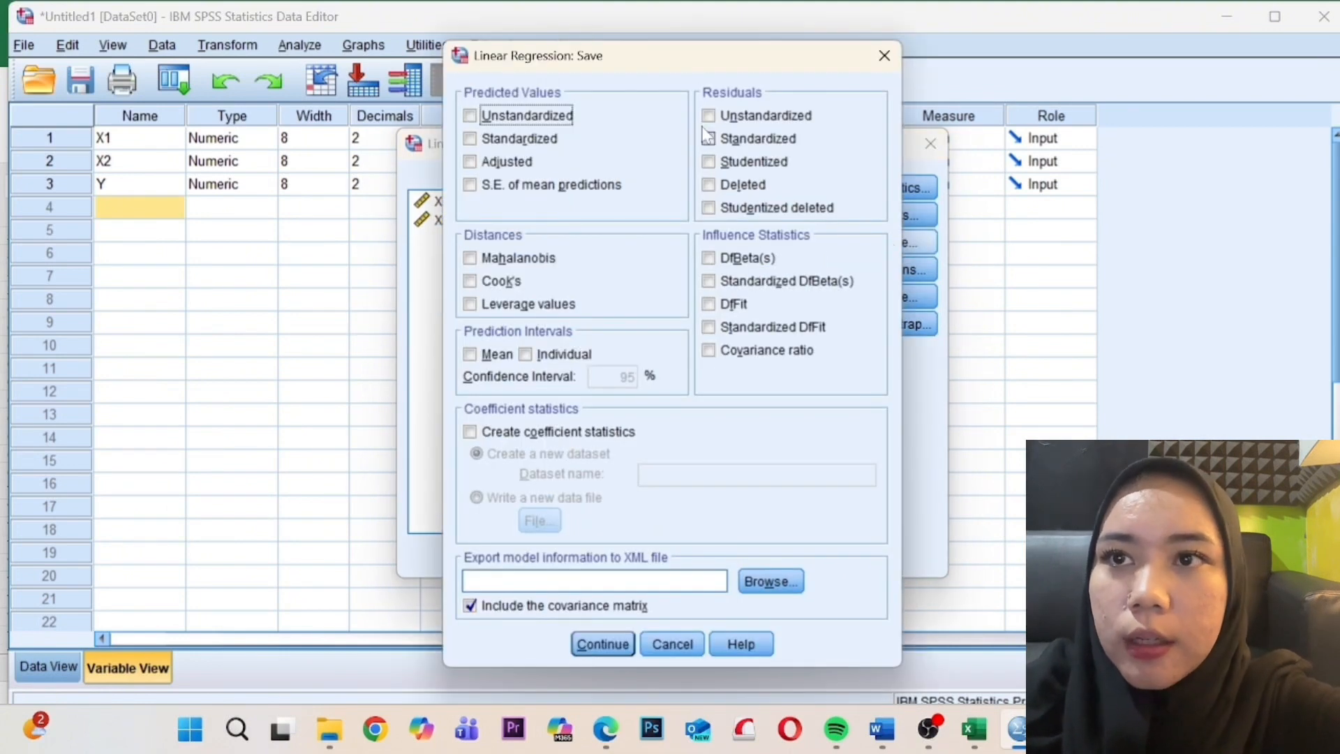
left_click(718, 117)
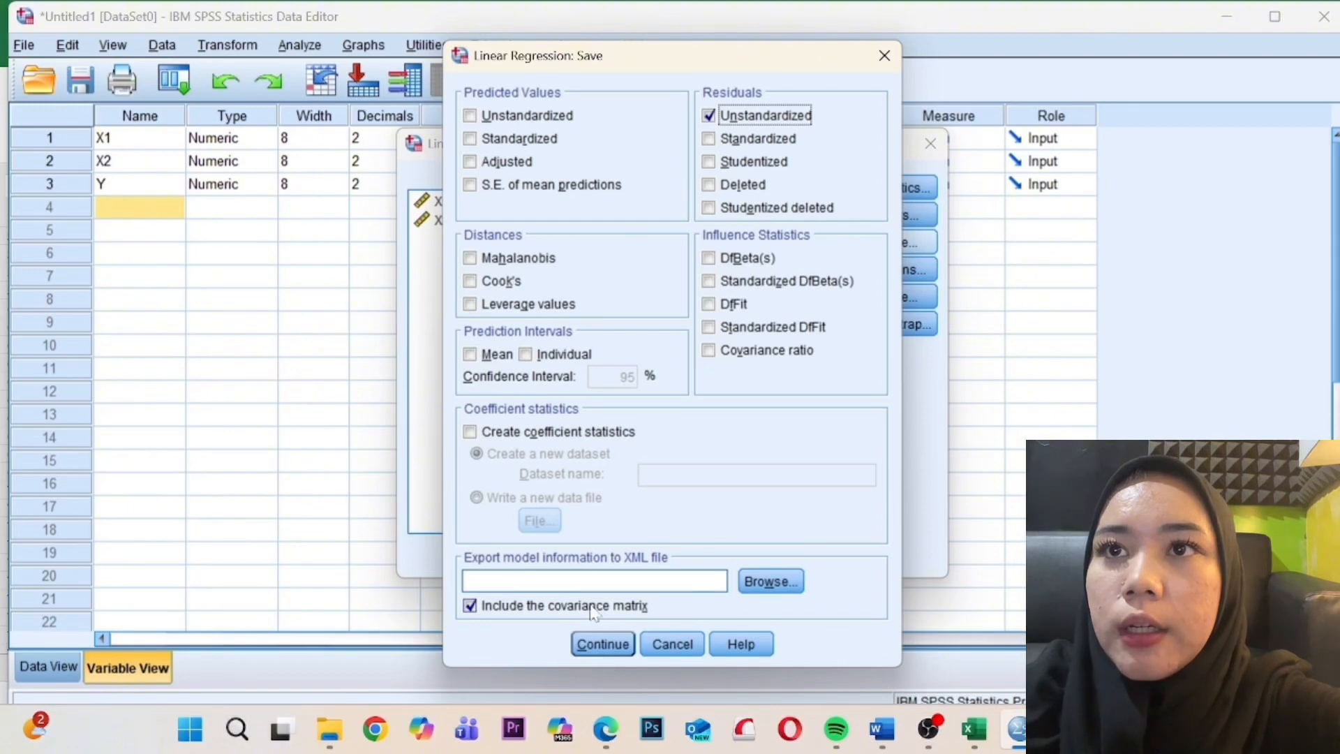
left_click(601, 642)
left_click(557, 556)
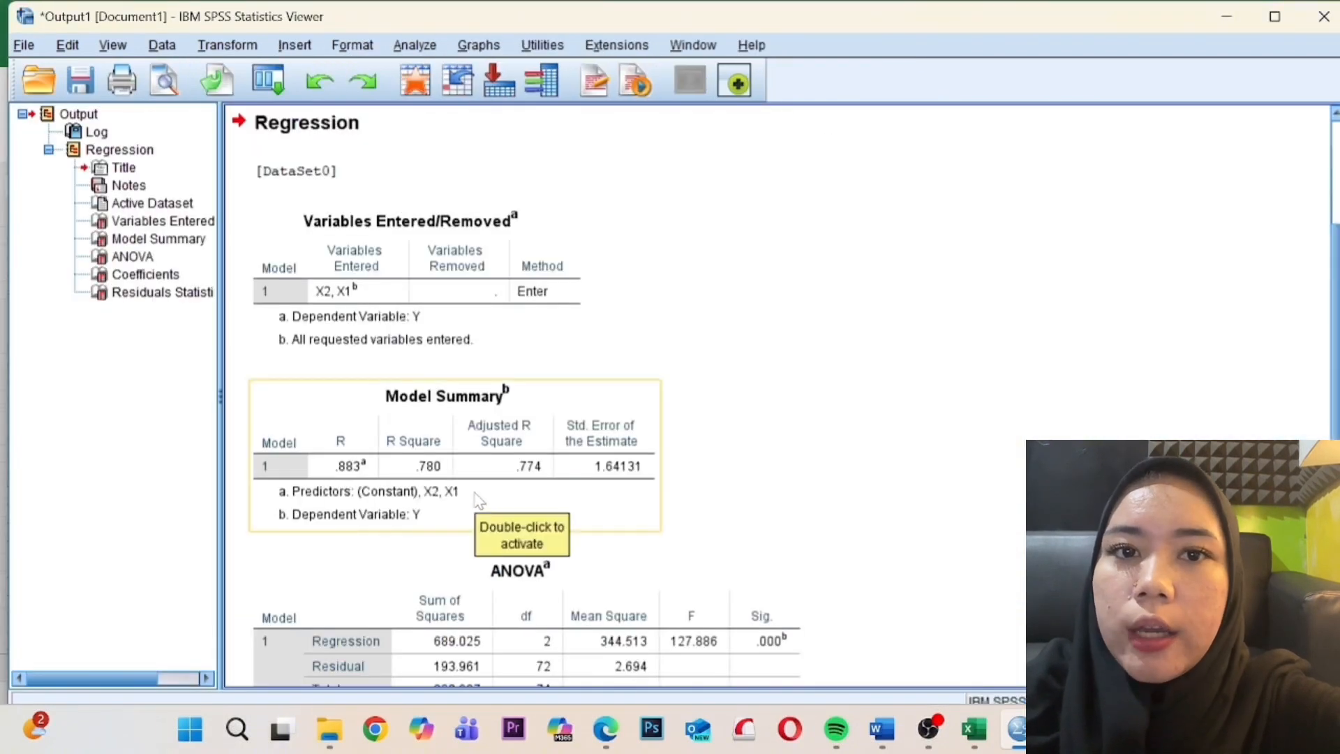
scroll(464, 383, "down", 10)
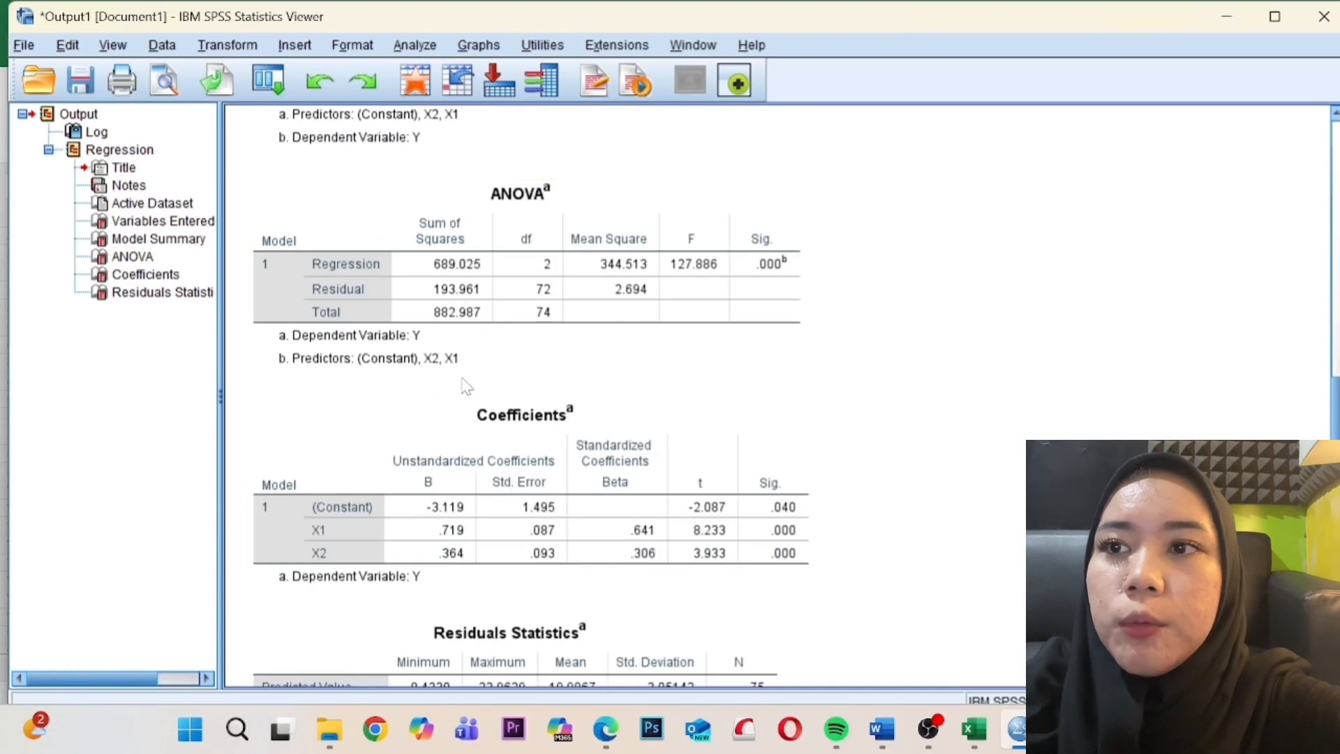
scroll(464, 383, "up", 15)
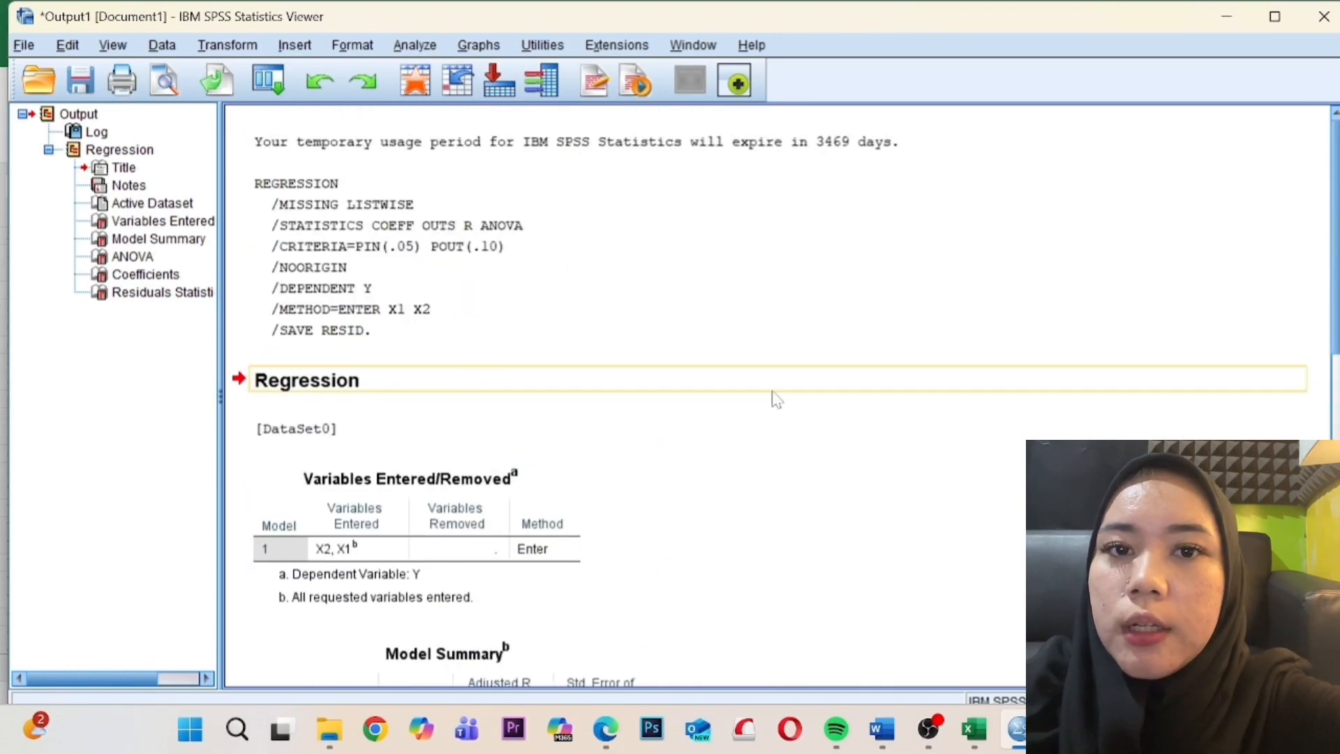
- Return to the data editor and open the legacy one-sample K-S test with Unstandardized Residual as the test variable
left_click(1230, 17)
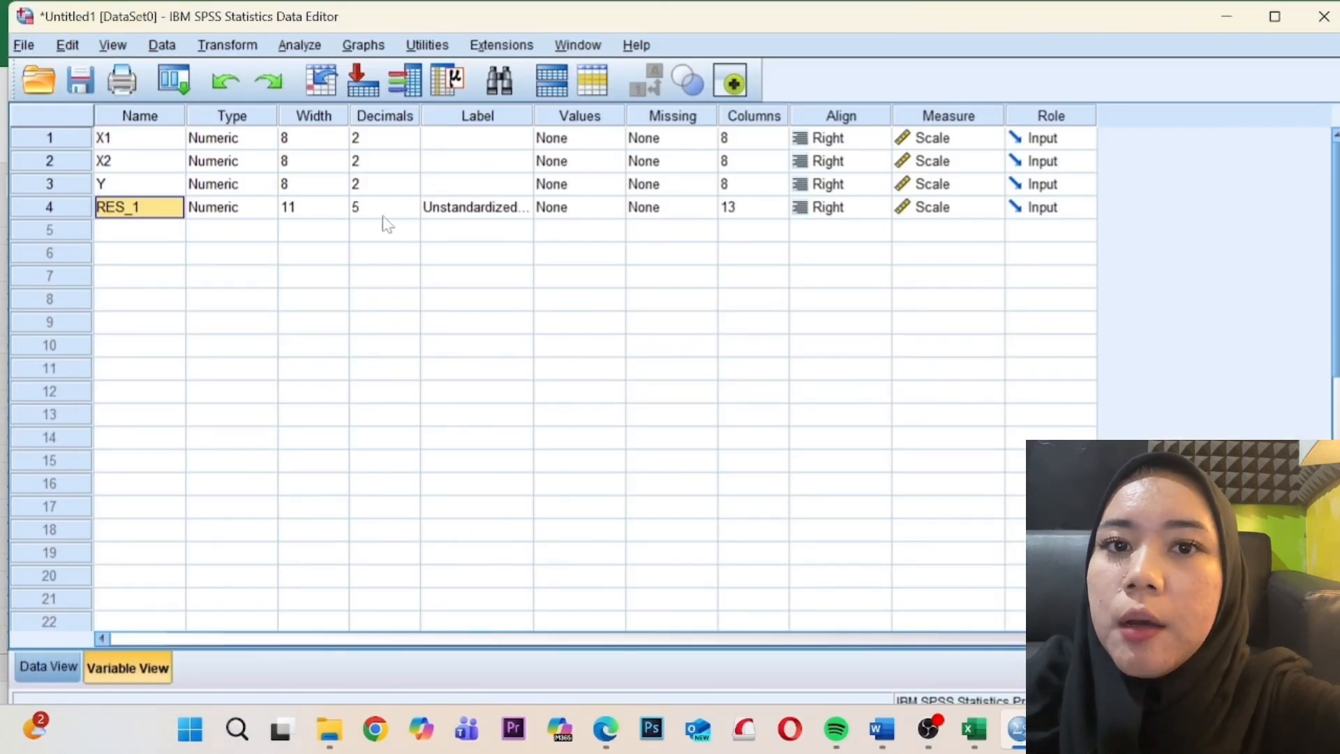
left_click(315, 46)
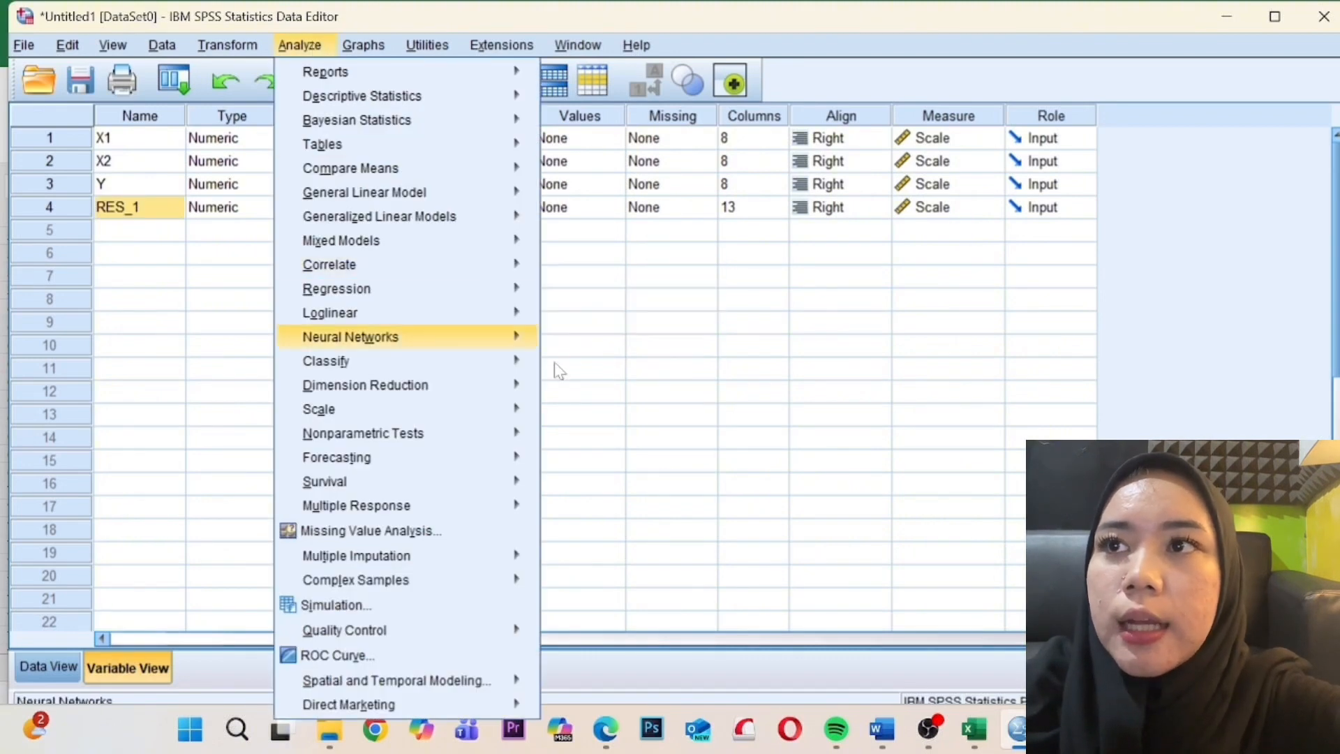
mouse_move(520, 439)
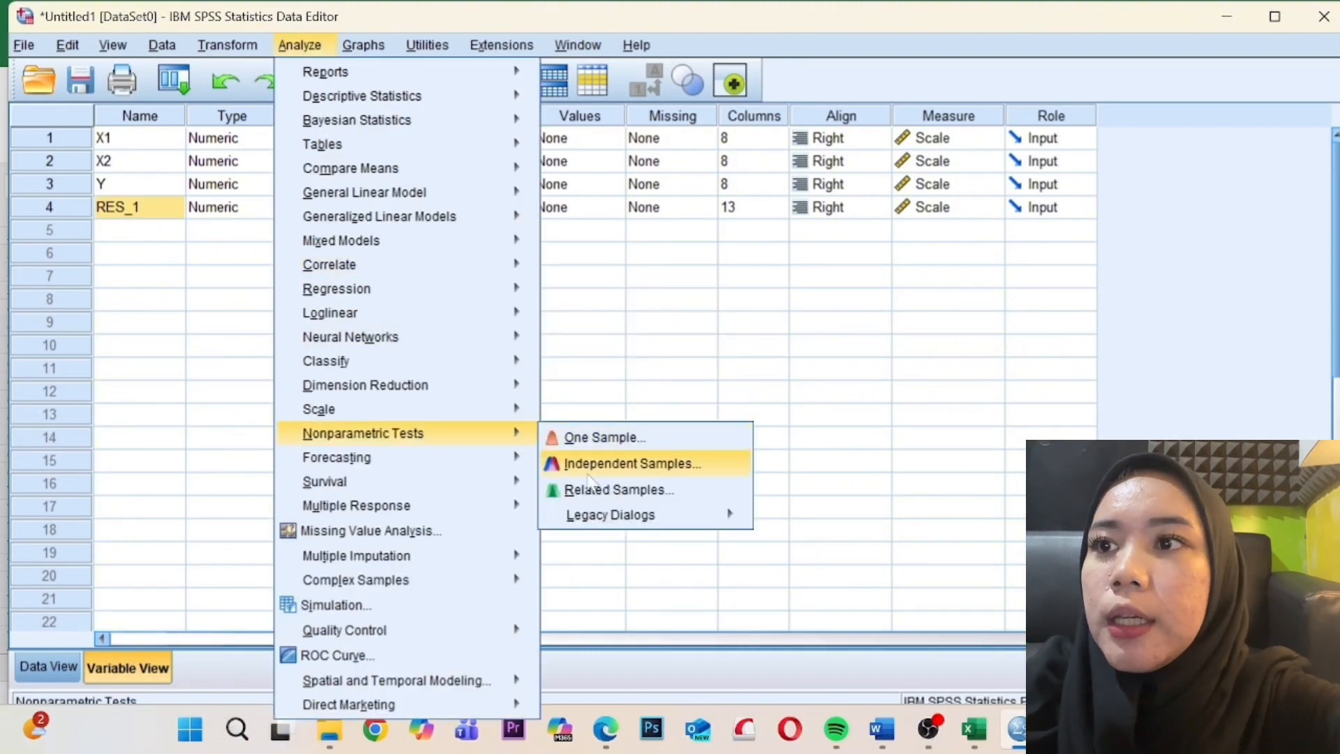
mouse_move(691, 516)
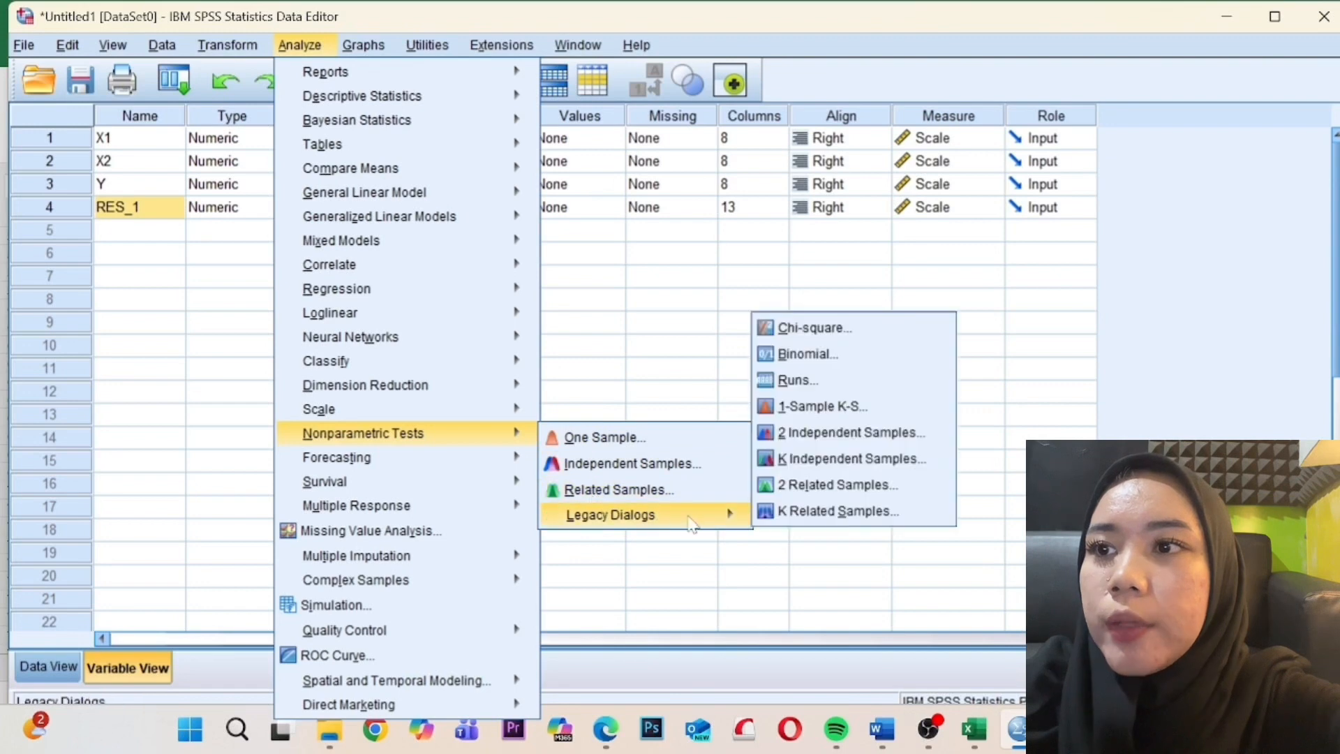
left_click(822, 406)
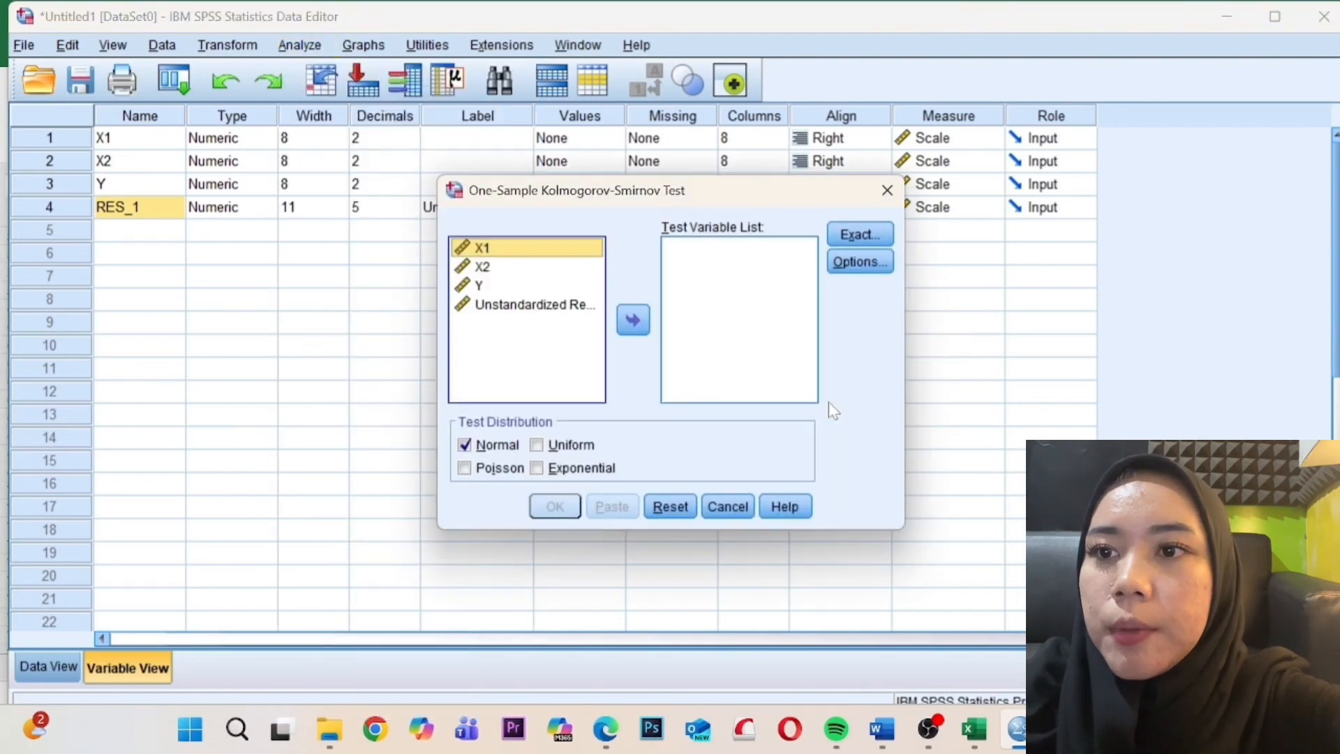
left_click(571, 307)
left_click(634, 319)
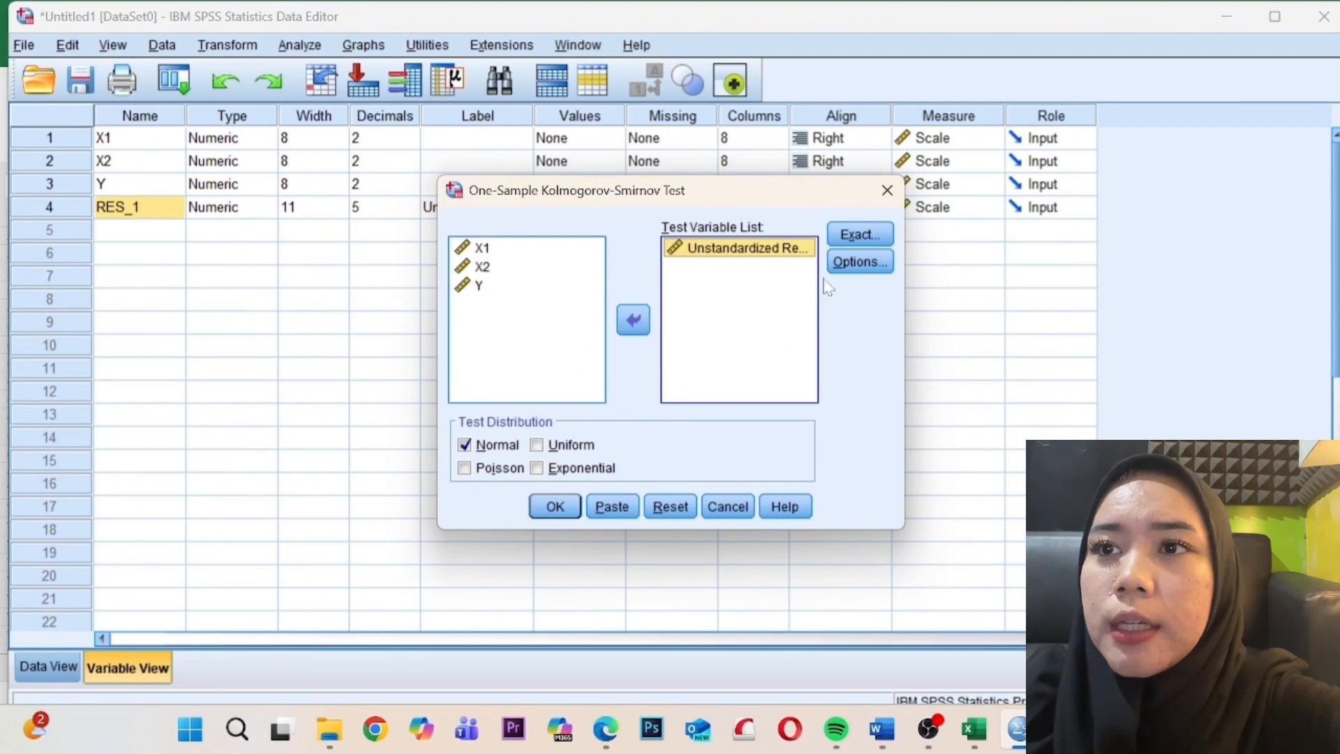
- Accept the default K-S options and run the test against the Normal distribution
left_click(848, 268)
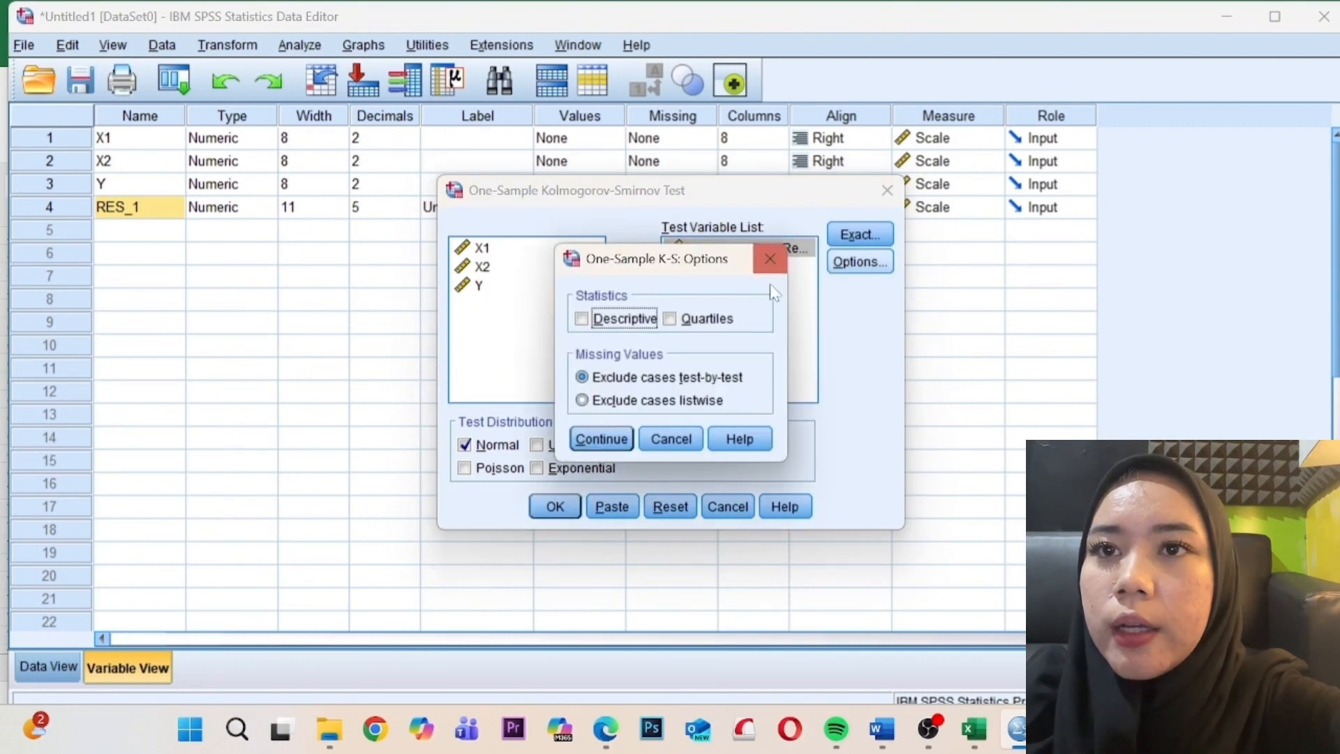
left_click(596, 445)
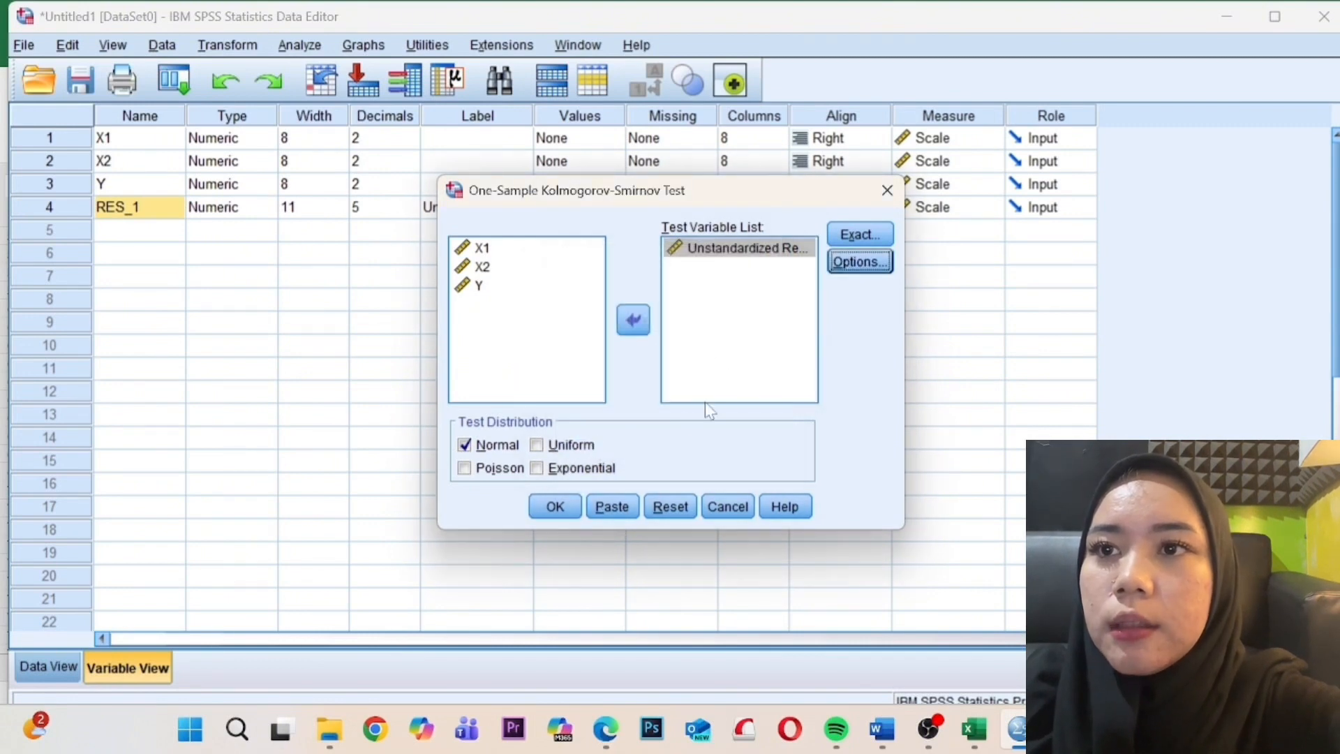
left_click(555, 508)
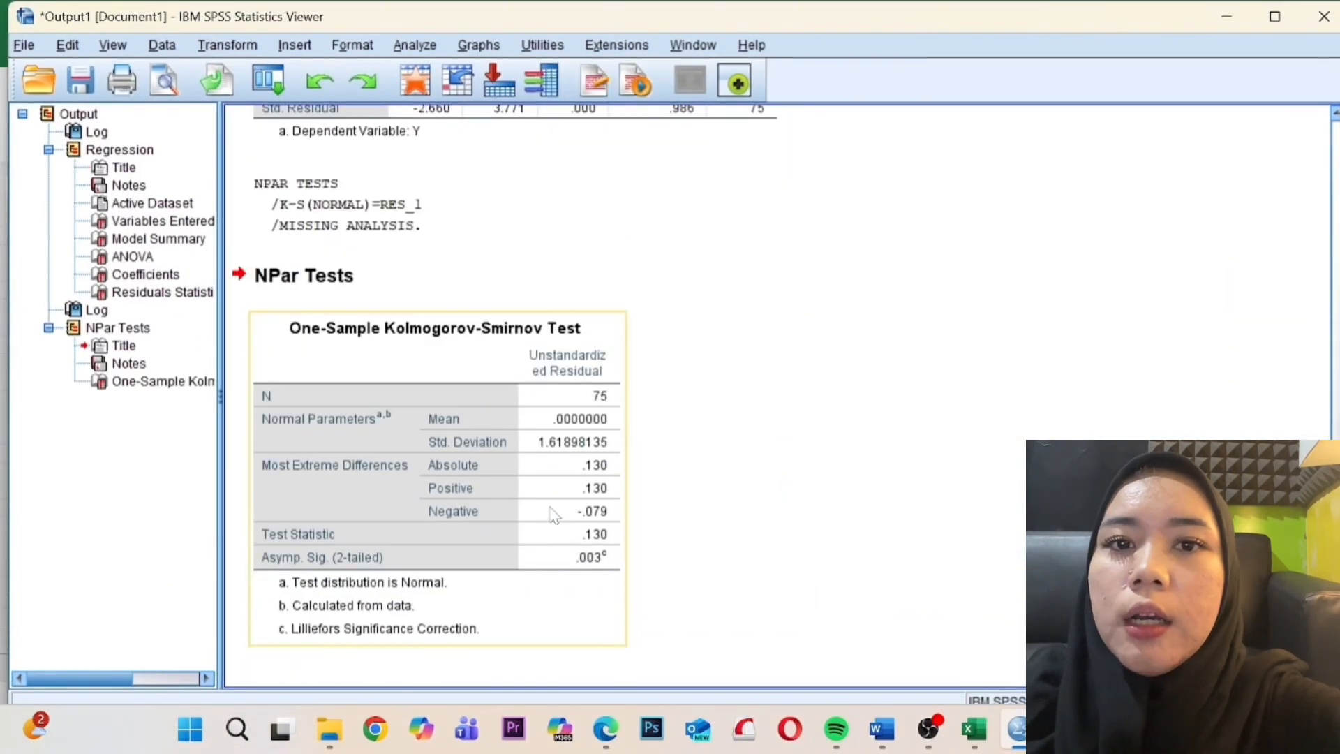
- Examine the One-Sample Kolmogorov-Smirnov Test table, especially the Asymp. Sig. (2-tailed) value of the residuals
left_click(665, 549)
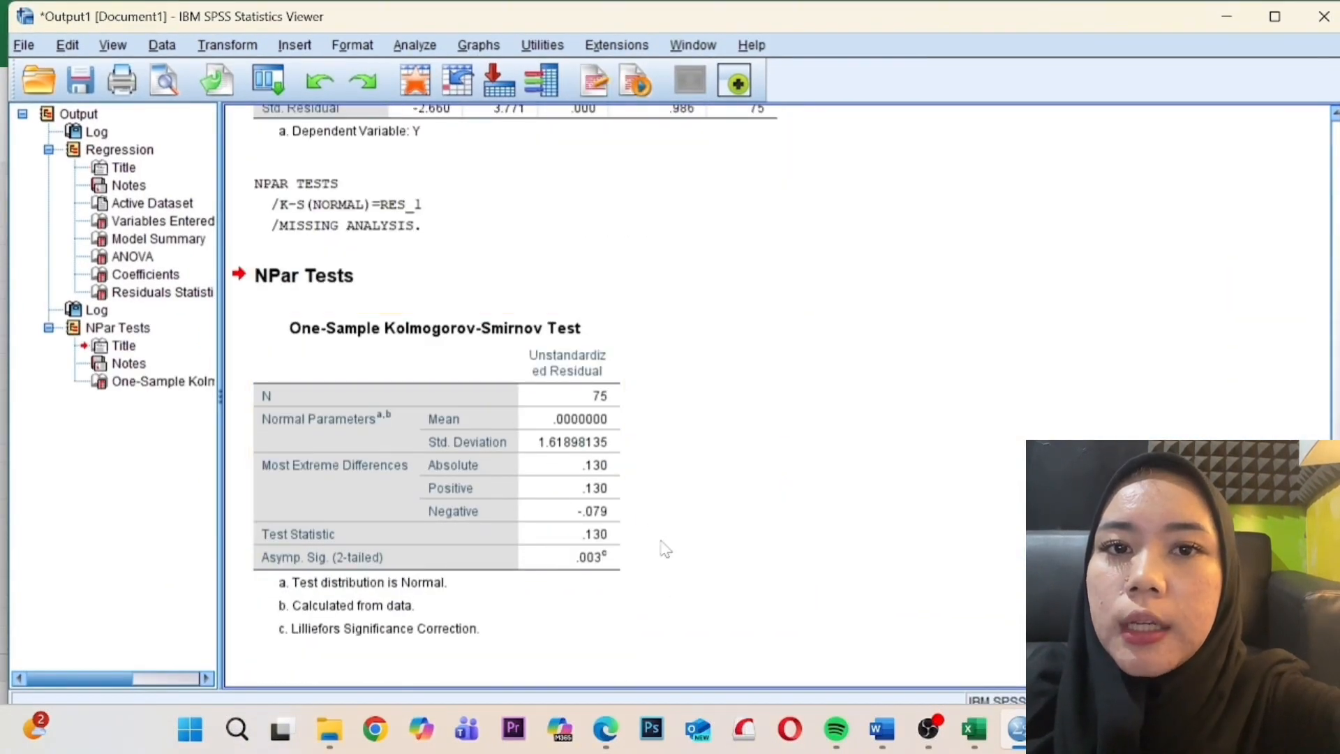
left_click(478, 511)
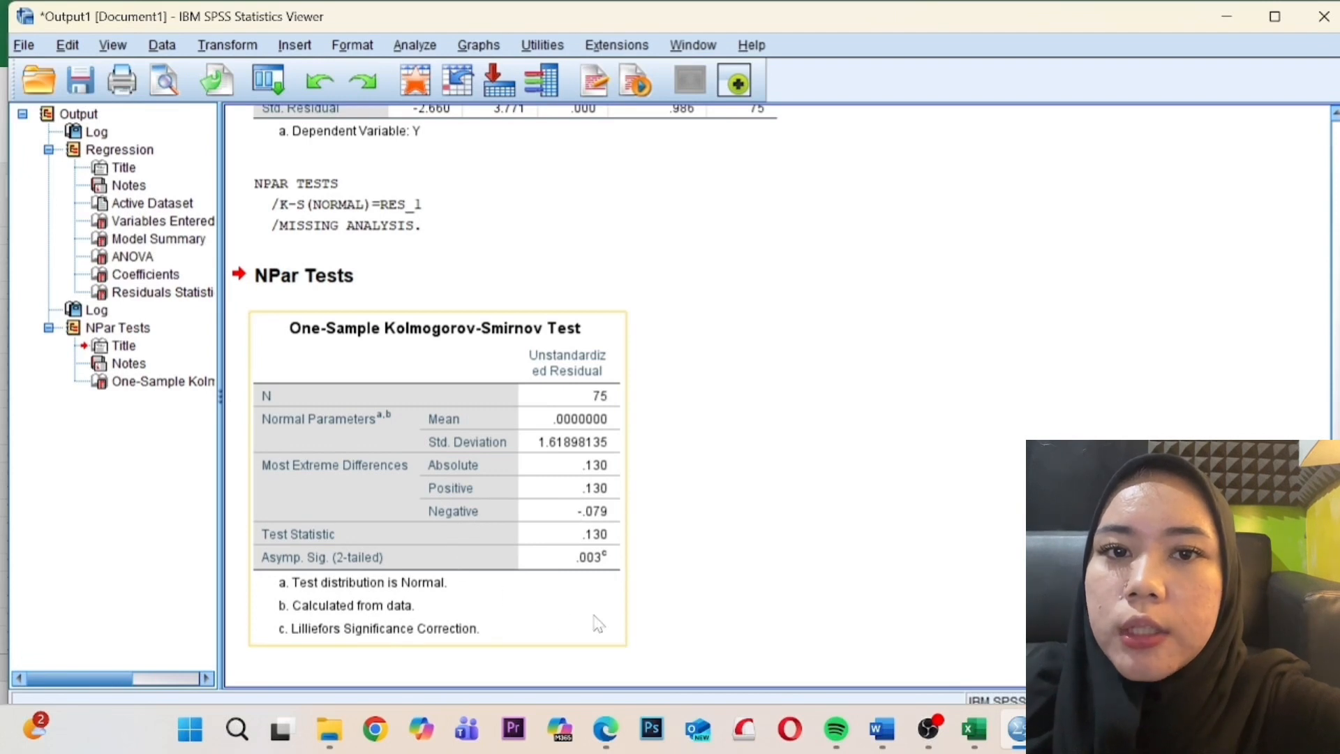
left_click(635, 615)
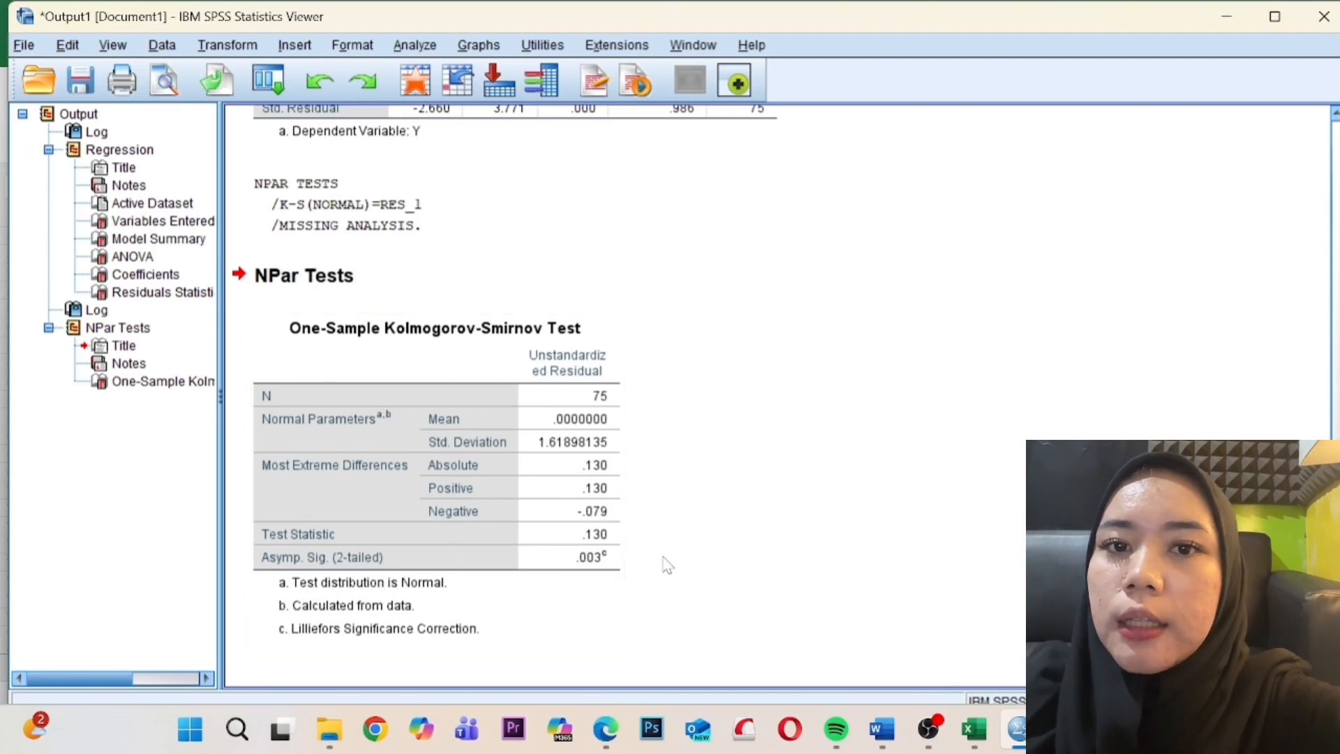
left_click(553, 352)
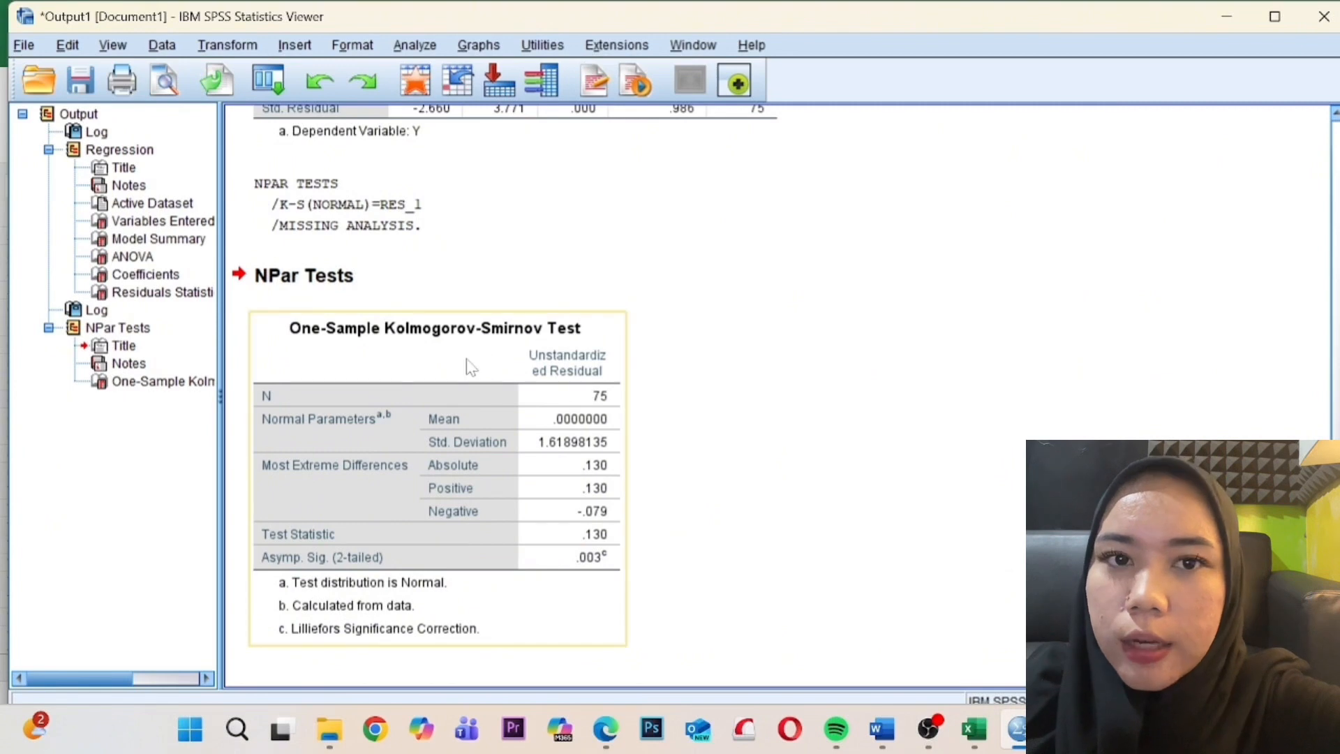
left_click(646, 545)
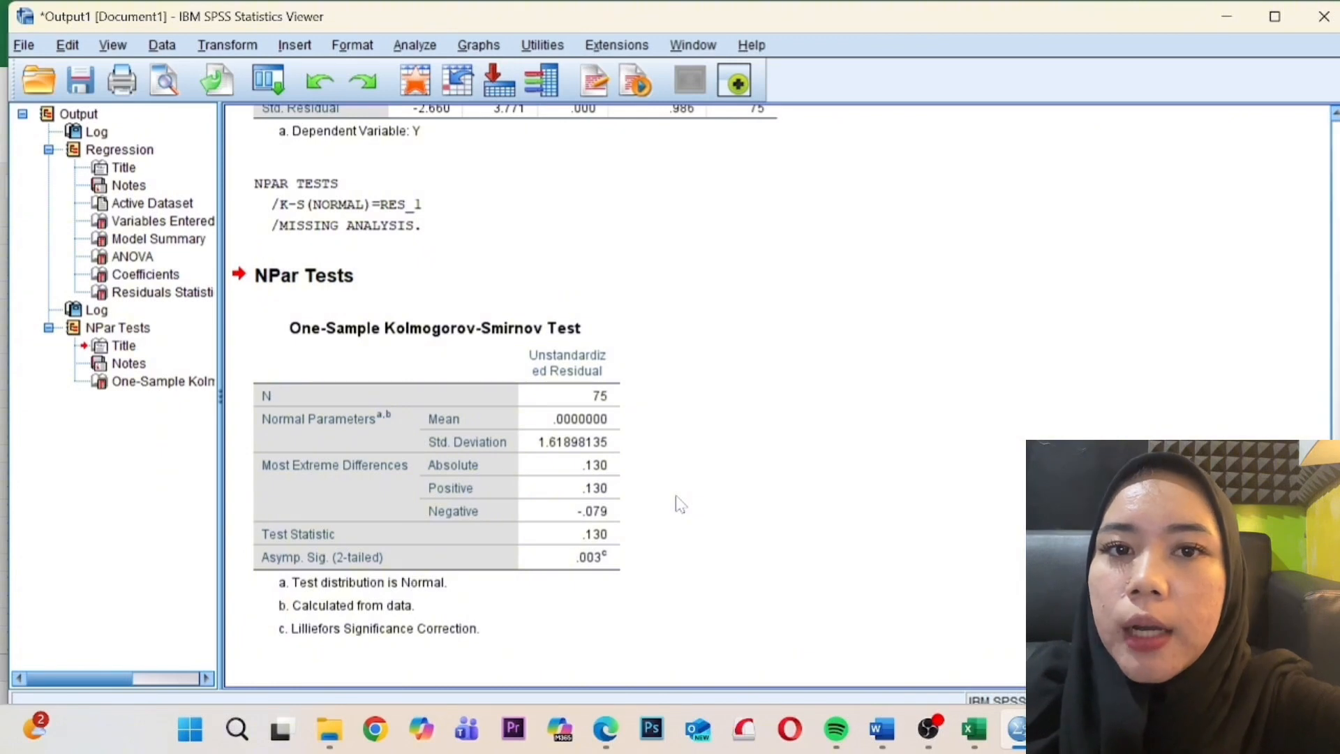
left_click(611, 558)
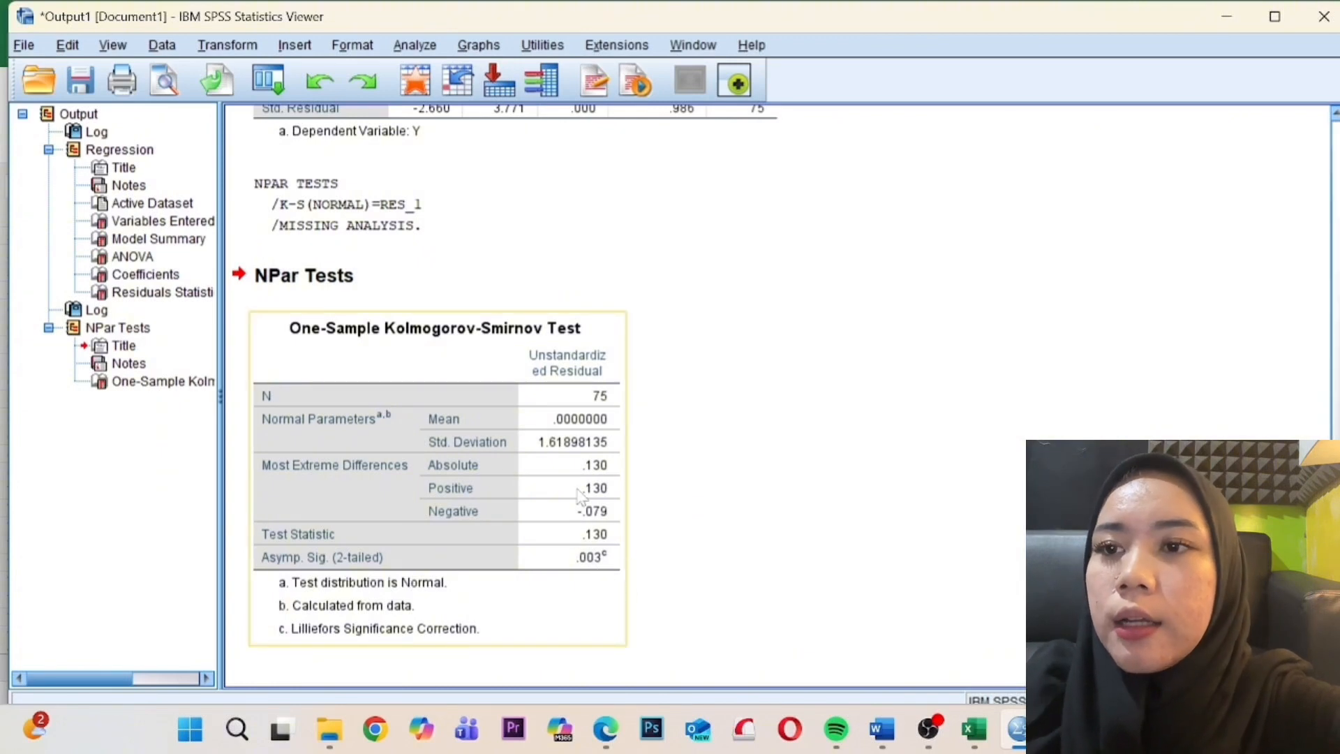
left_click(676, 588)
left_click(963, 233)
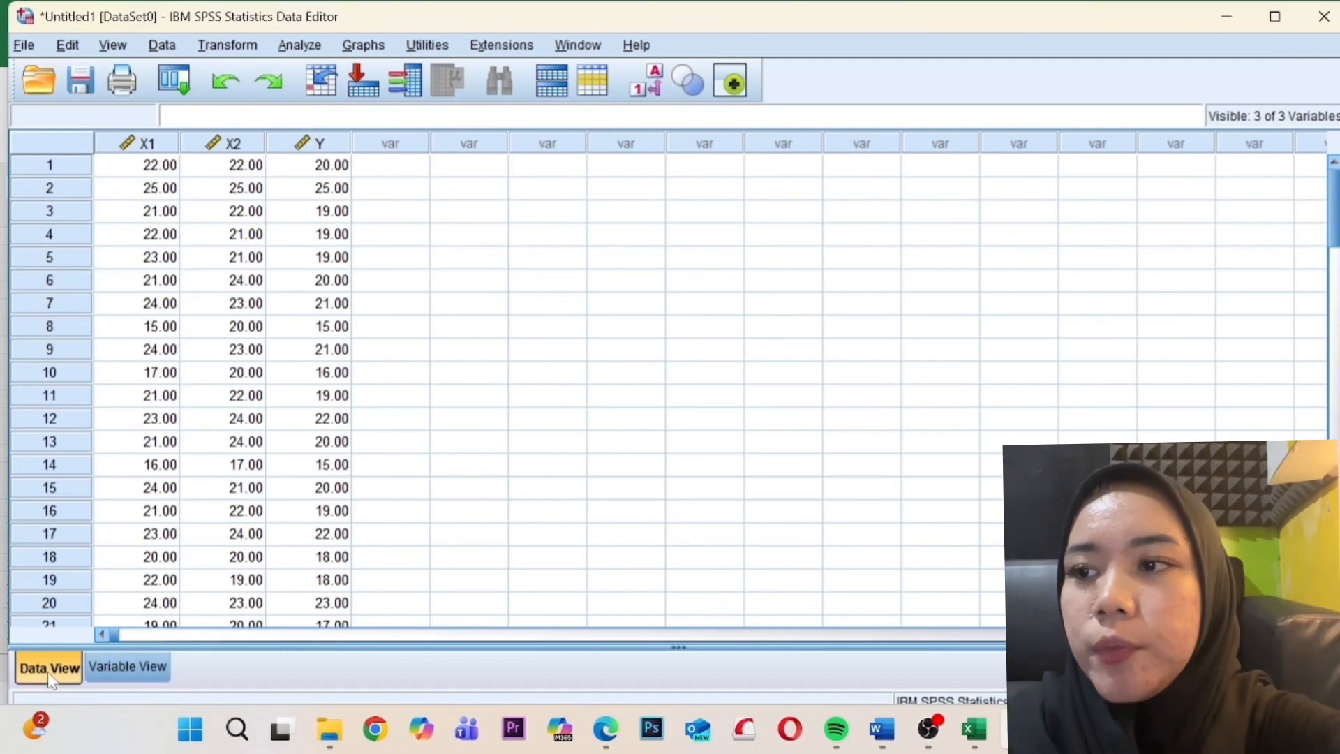
- Rerun the linear regression of Y on X1 and X2 with collinearity diagnostics included in the statistics
left_click(299, 44)
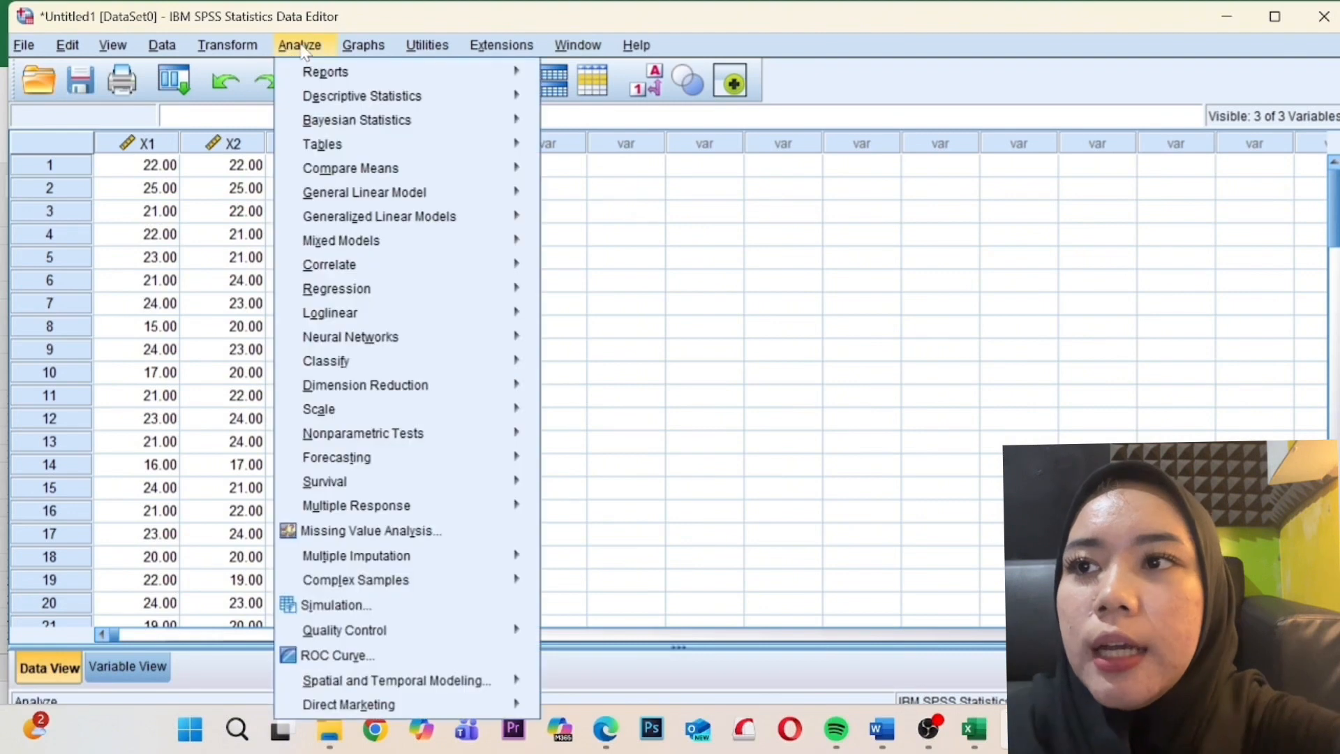
mouse_move(497, 293)
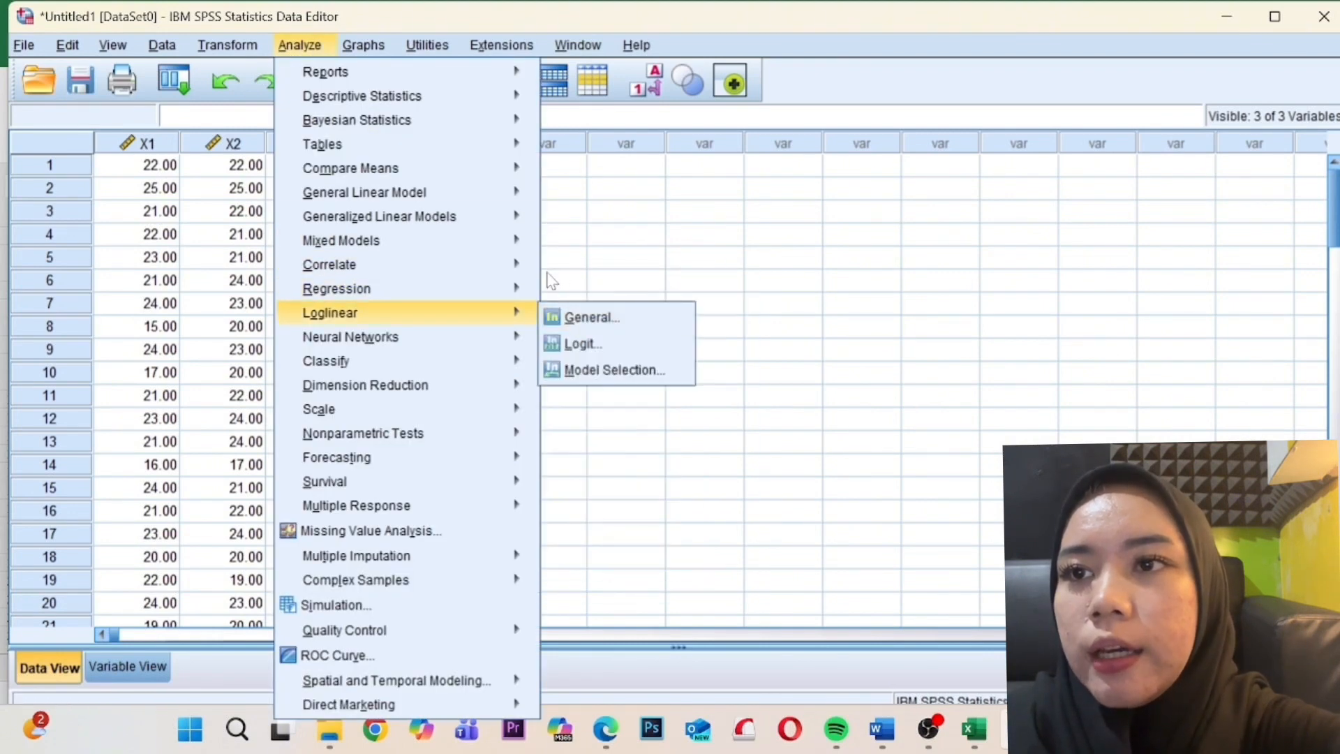
left_click(583, 317)
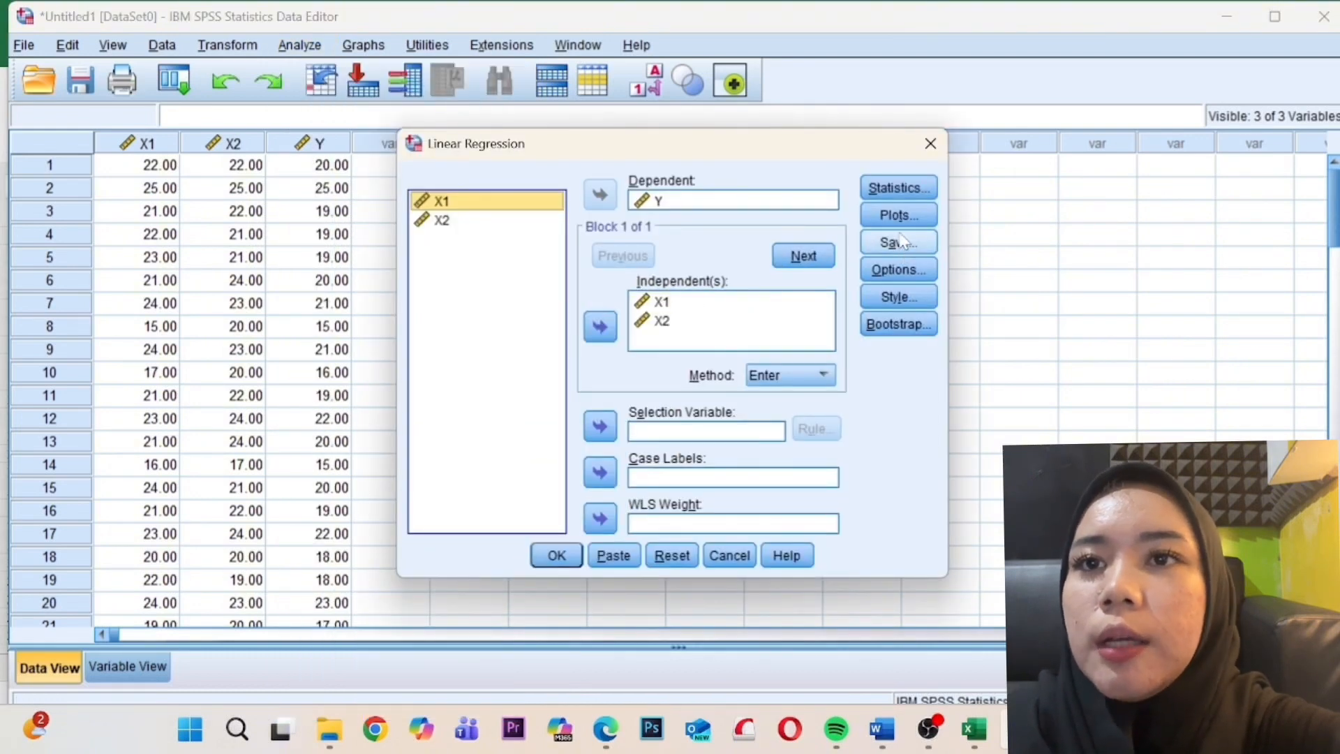
left_click(900, 188)
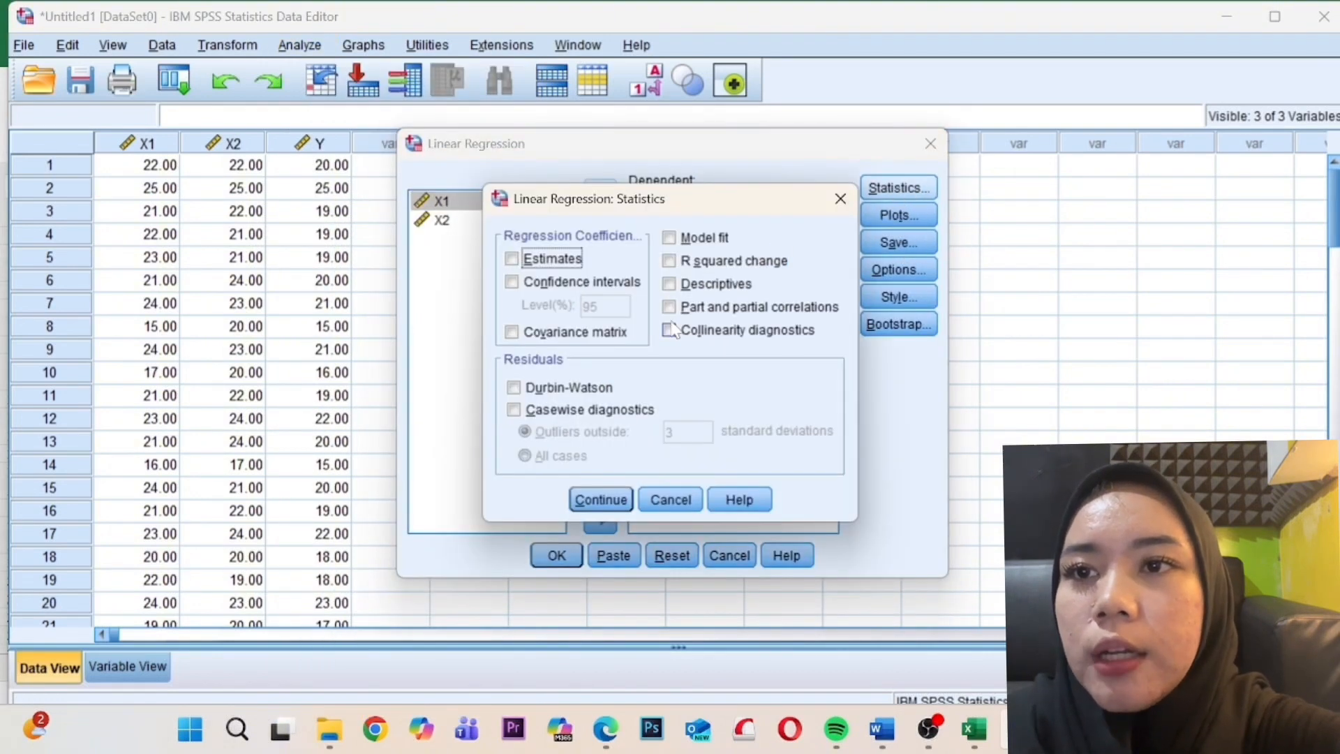
left_click(670, 330)
left_click(601, 500)
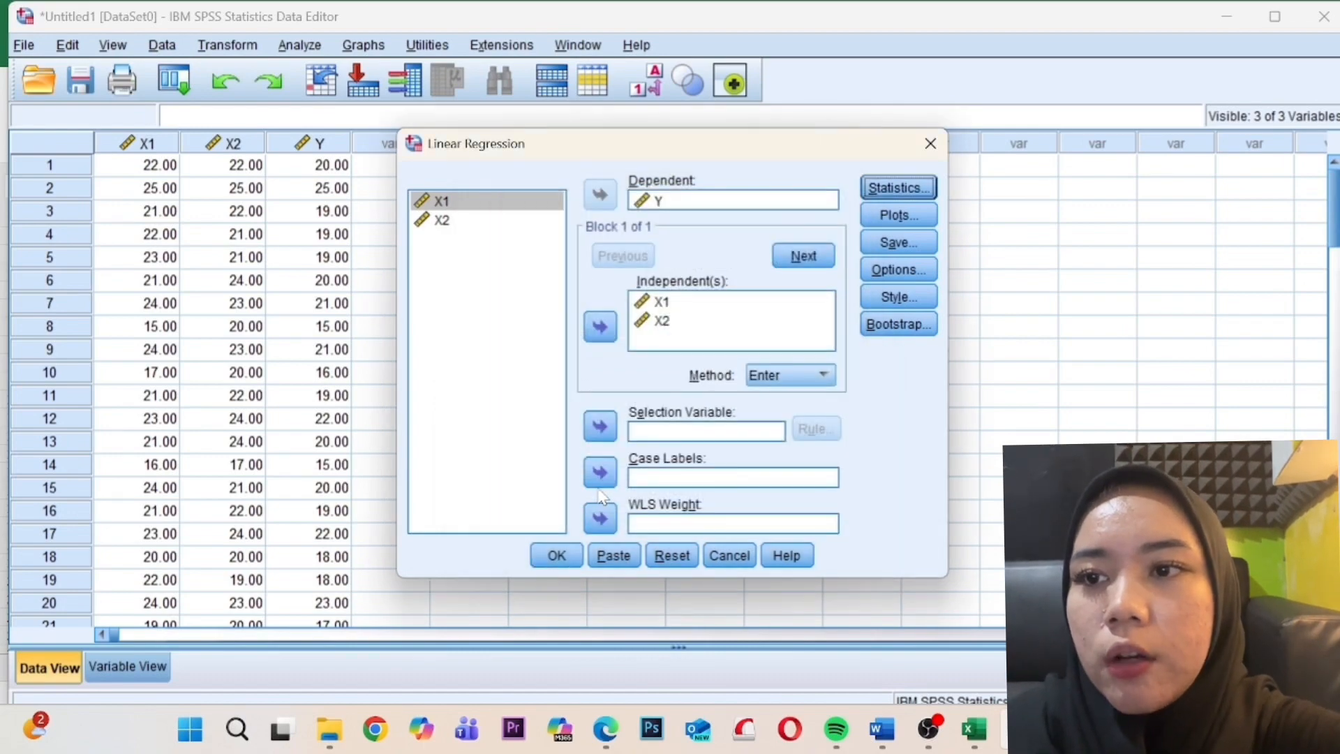
left_click(564, 556)
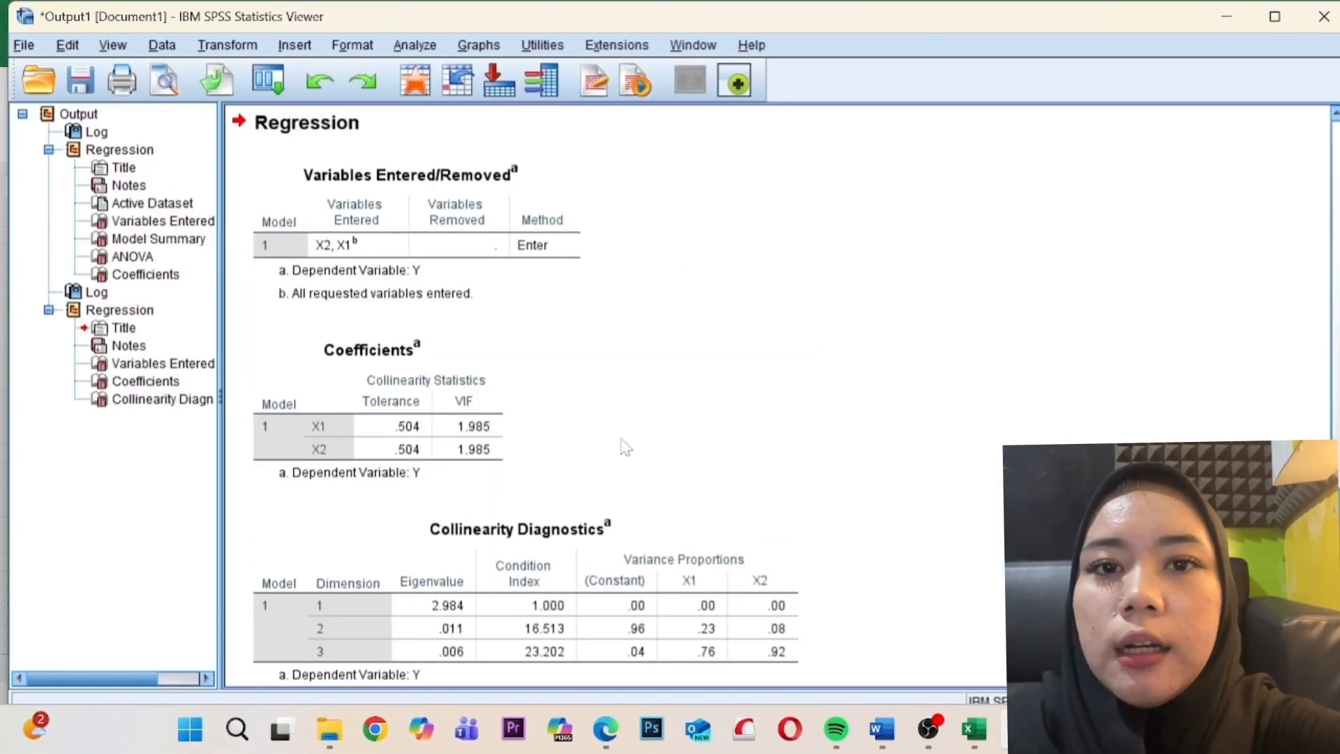